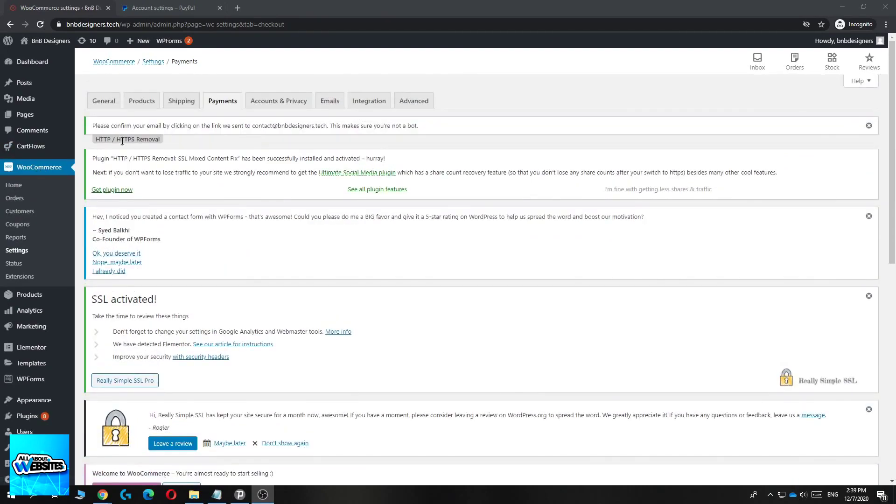
- Go to the Payments tab of WooCommerce Settings
scroll(224, 147, "down", 1)
scroll(227, 148, "up", 1)
scroll(342, 184, "down", 15)
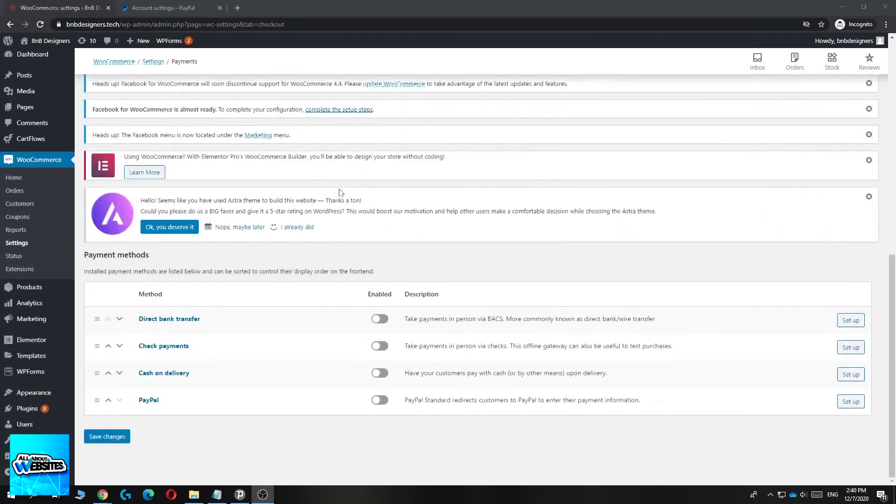
scroll(187, 322, "up", 6)
left_click(20, 169)
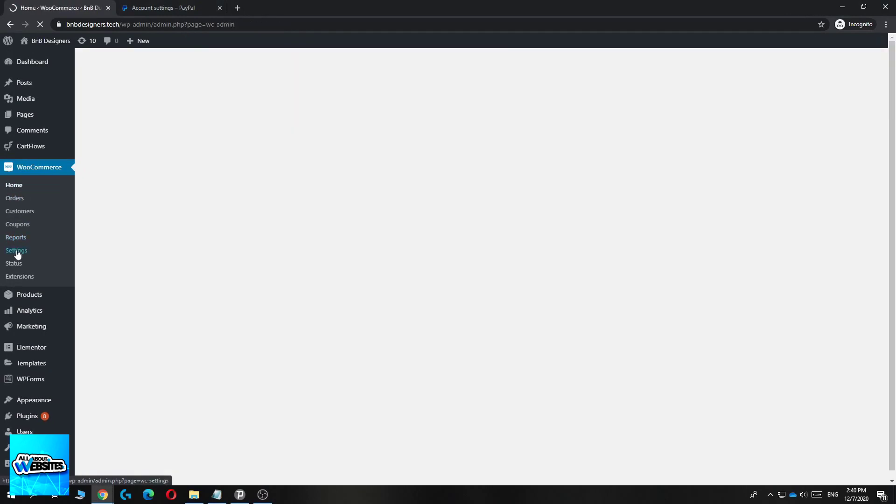
left_click(17, 252)
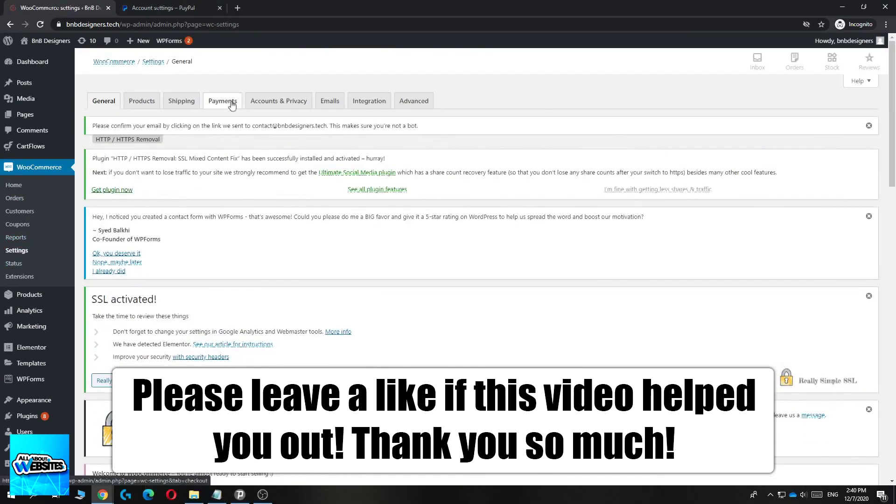
left_click(231, 106)
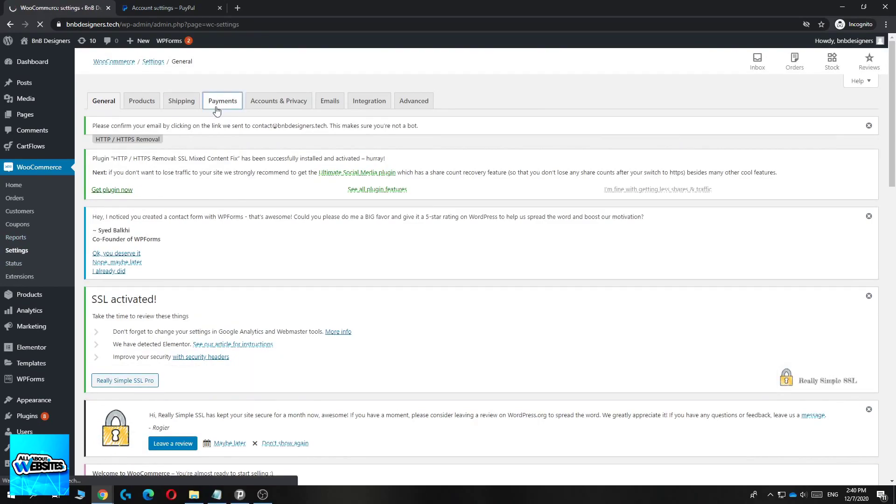
- Switch the PayPal payment method's Enabled toggle on
scroll(250, 151, "down", 6)
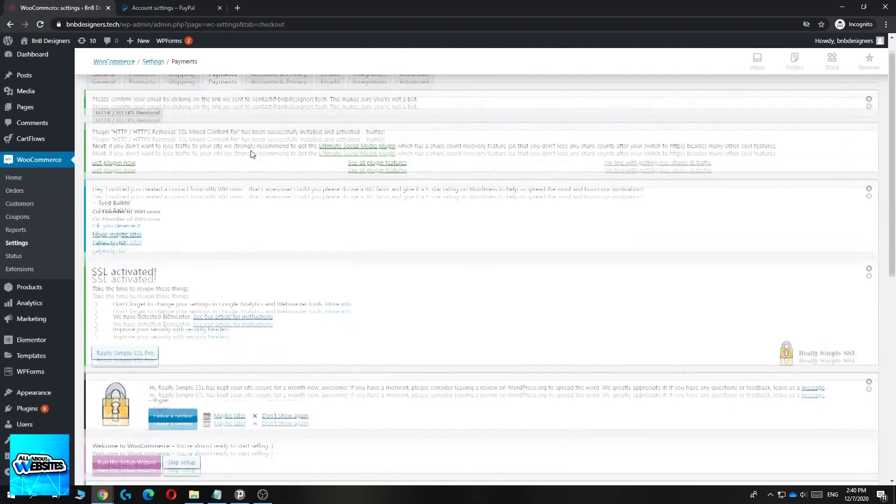
scroll(251, 154, "down", 3)
left_click_drag(169, 294, 140, 297)
left_click(157, 254)
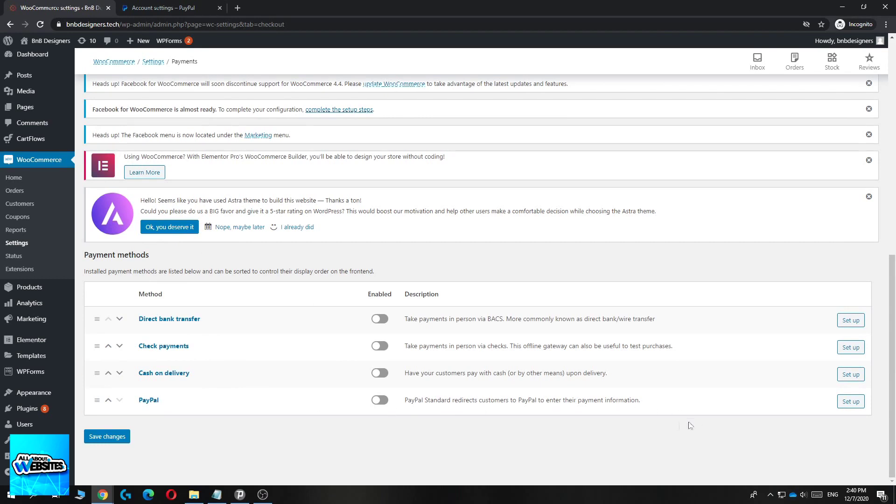
left_click(379, 400)
left_click(851, 402)
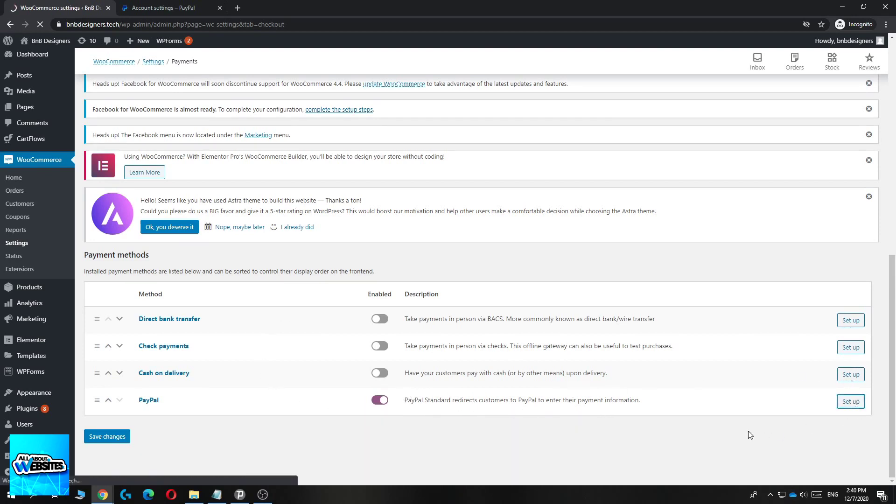
- Replace the default PayPal email address with the pasted PayPal account e-mail
scroll(447, 374, "down", 5)
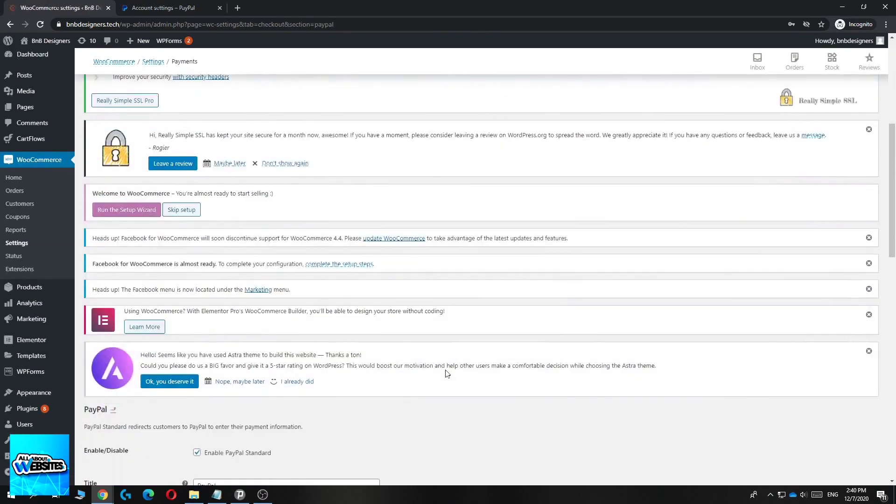
scroll(447, 373, "down", 6)
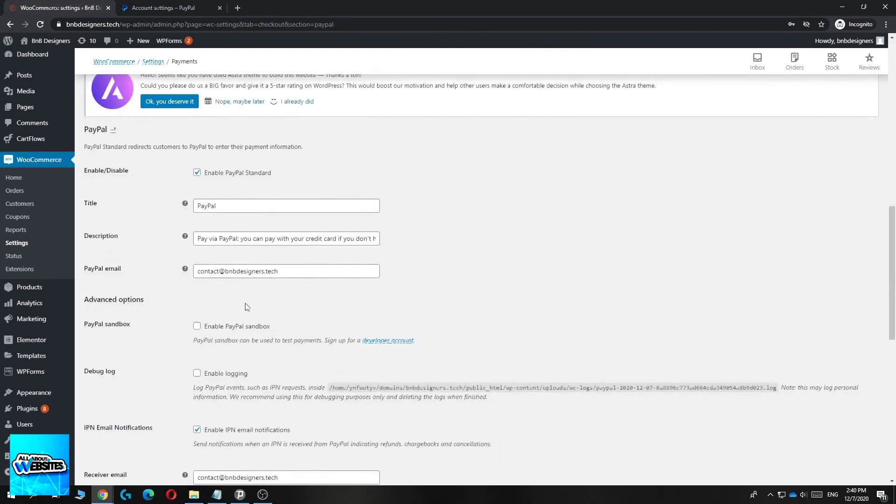
scroll(243, 317, "down", 2)
scroll(233, 304, "up", 2)
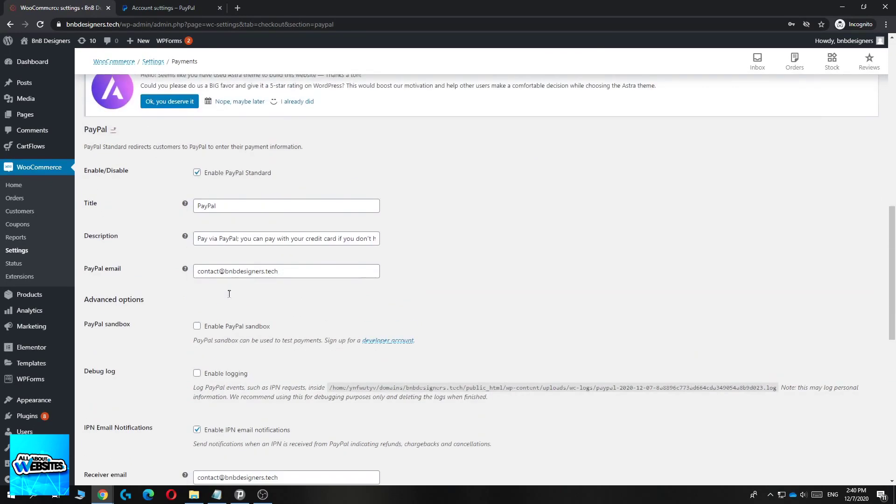
triple_click(247, 272)
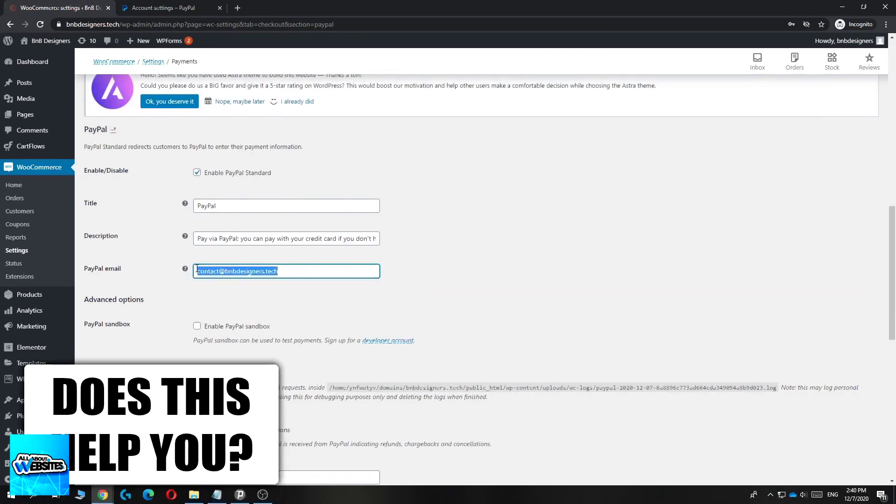
left_click(296, 269)
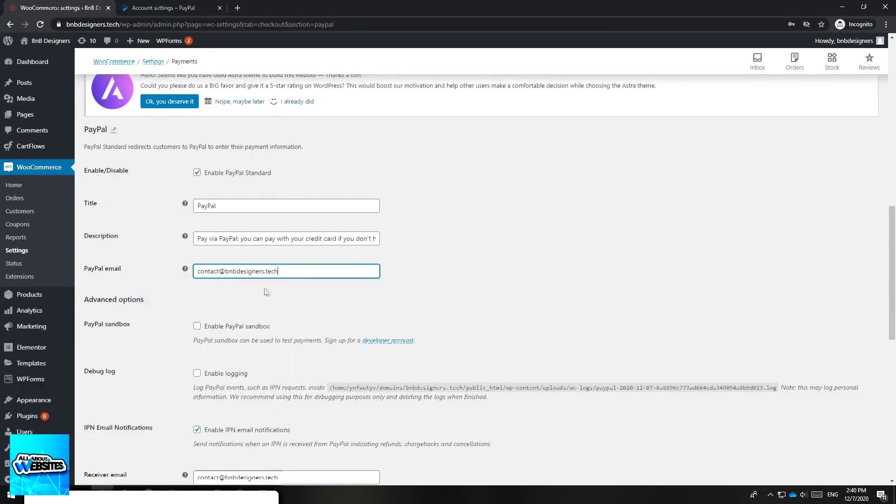
left_click(103, 270)
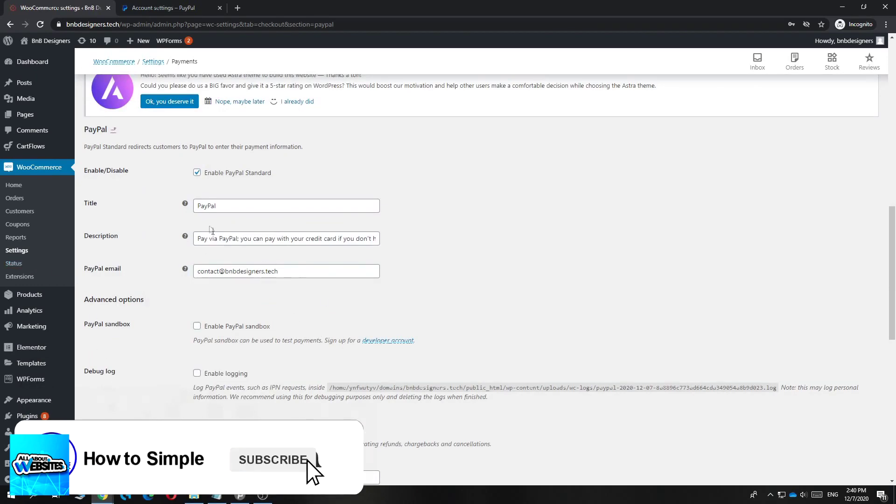
scroll(279, 219, "down", 1)
scroll(284, 224, "up", 1)
left_click_drag(280, 271, 258, 271)
left_click(259, 271)
key("ctrl+a")
key("ctrl+v")
left_click(227, 282)
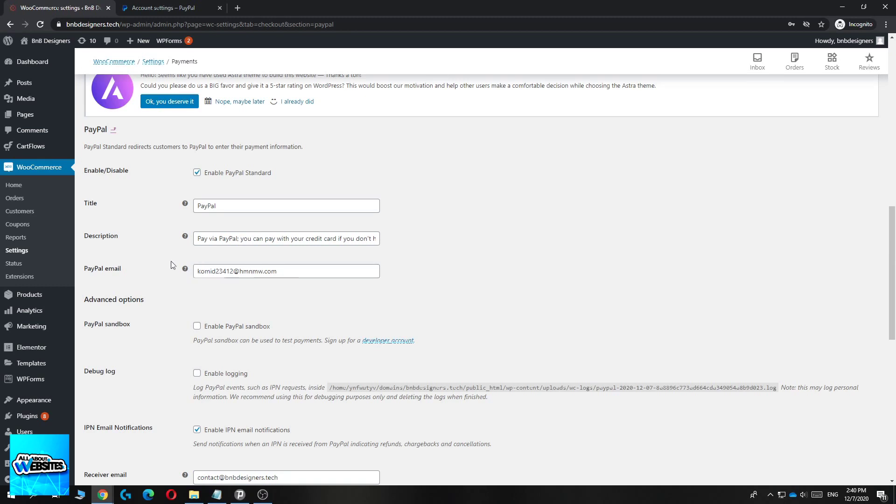
- Copy the new PayPal email value and paste it over the old Receiver email address
scroll(171, 265, "down", 1)
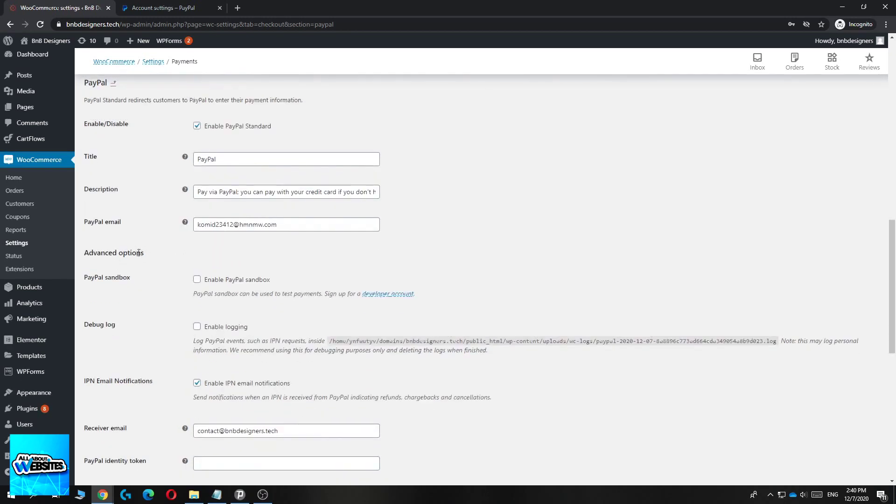
scroll(148, 255, "down", 1)
left_click_drag(131, 232, 90, 233)
left_click(191, 233)
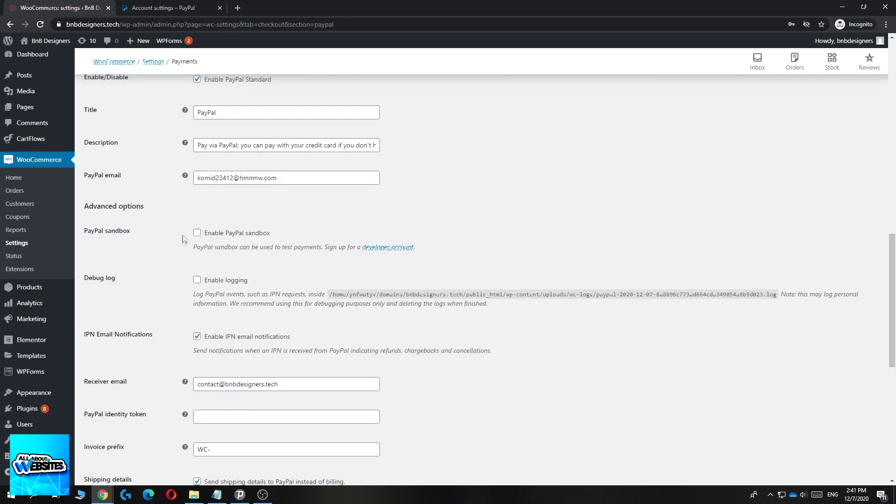
scroll(224, 223, "down", 1)
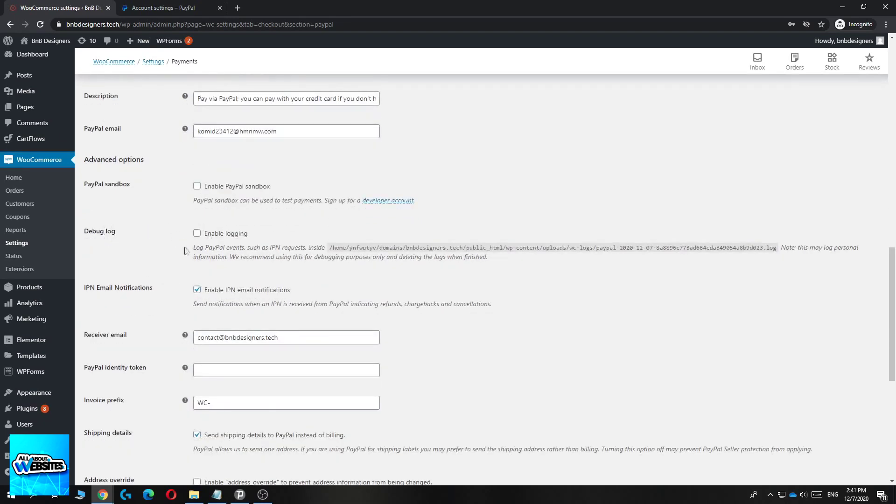
scroll(217, 232, "down", 1)
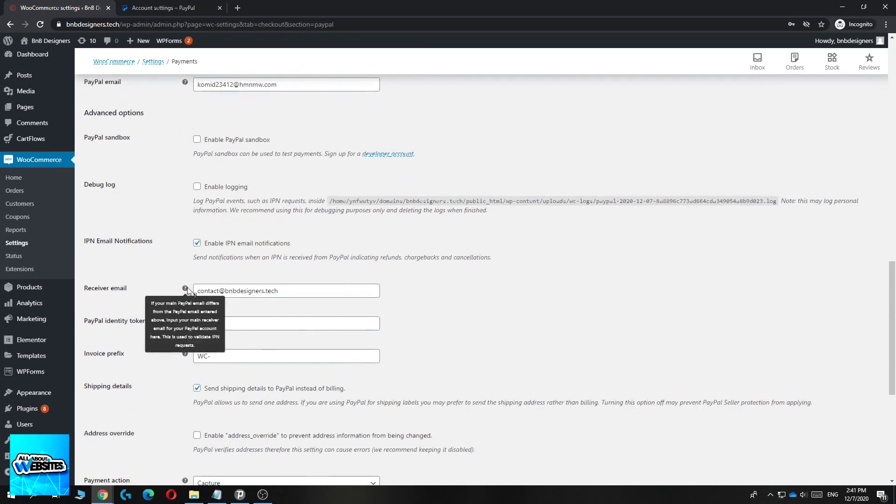
scroll(224, 304, "up", 1)
left_click_drag(290, 132, 201, 134)
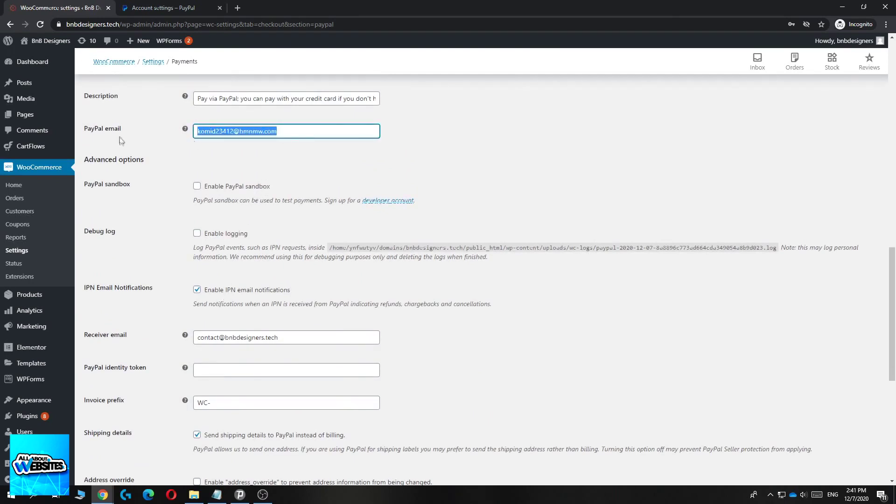
left_click_drag(288, 337, 183, 337)
key("ctrl+v")
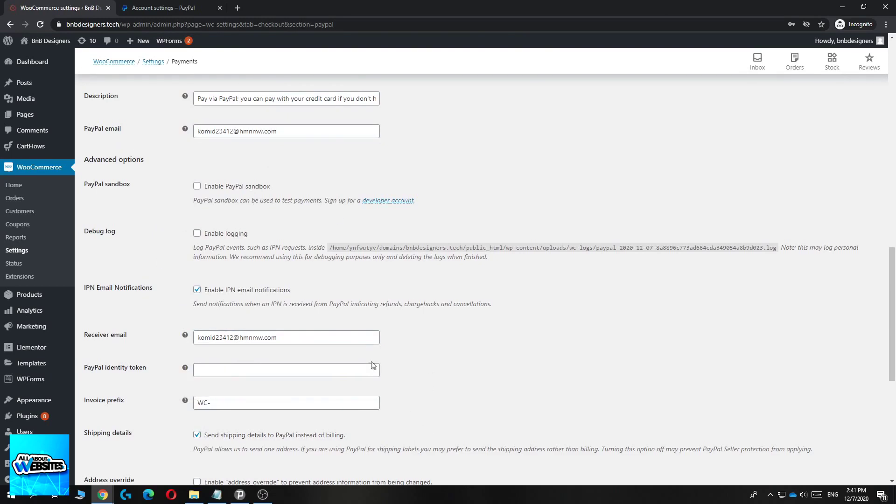
scroll(327, 348, "down", 1)
scroll(321, 343, "up", 1)
scroll(336, 337, "down", 1)
scroll(320, 336, "up", 1)
scroll(312, 330, "down", 1)
scroll(311, 327, "down", 3)
scroll(302, 332, "up", 1)
scroll(302, 327, "down", 1)
scroll(280, 257, "up", 2)
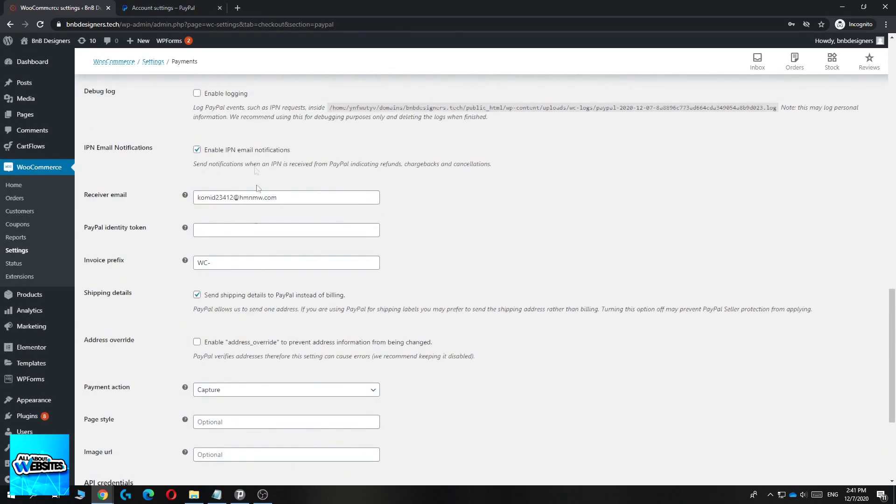
- Open paypal.com in a new tab to reach the PayPal business dashboard
left_click(240, 9)
type("pay j")
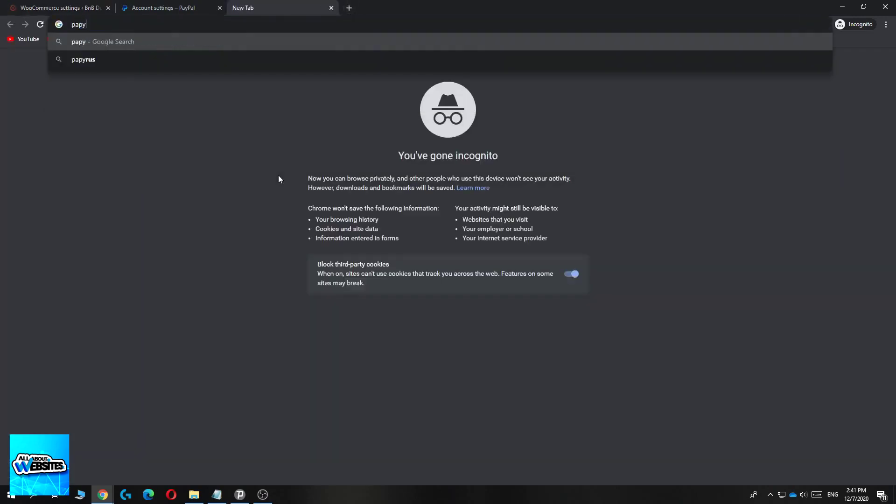
key("BackSpace")
key("BackSpace")
key("BackSpace")
type("ypal.com/nl/signin")
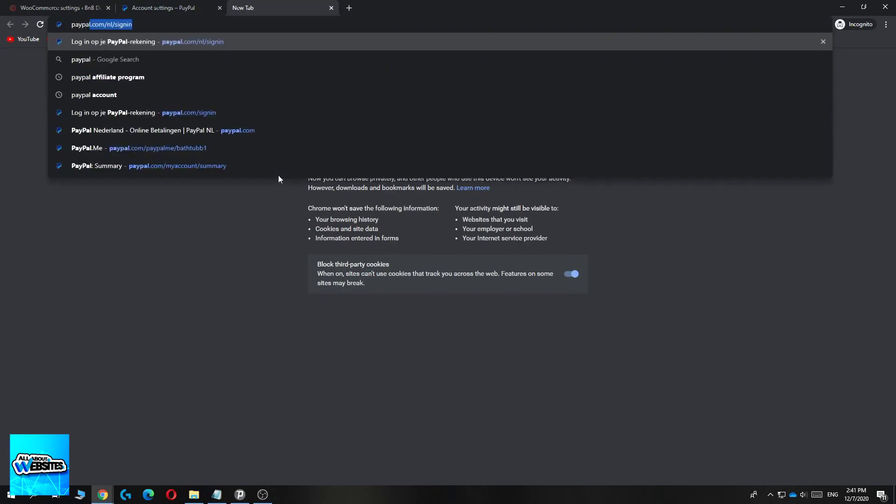
key("Return")
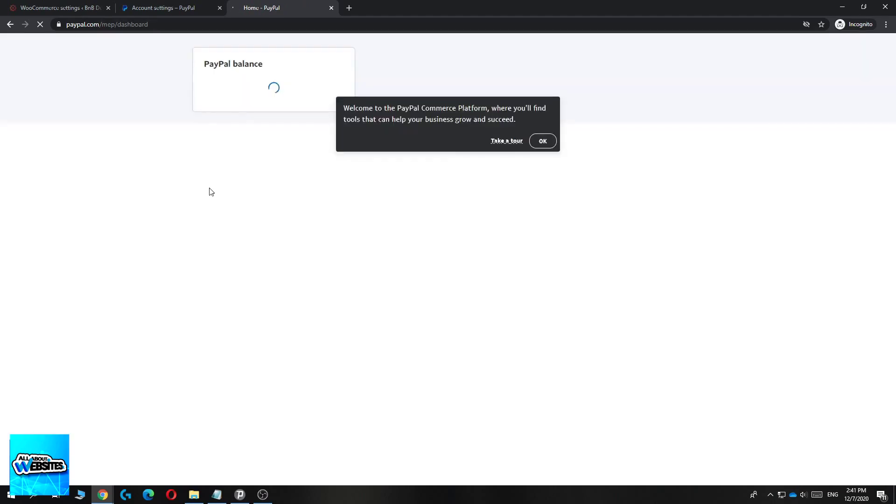
left_click(539, 141)
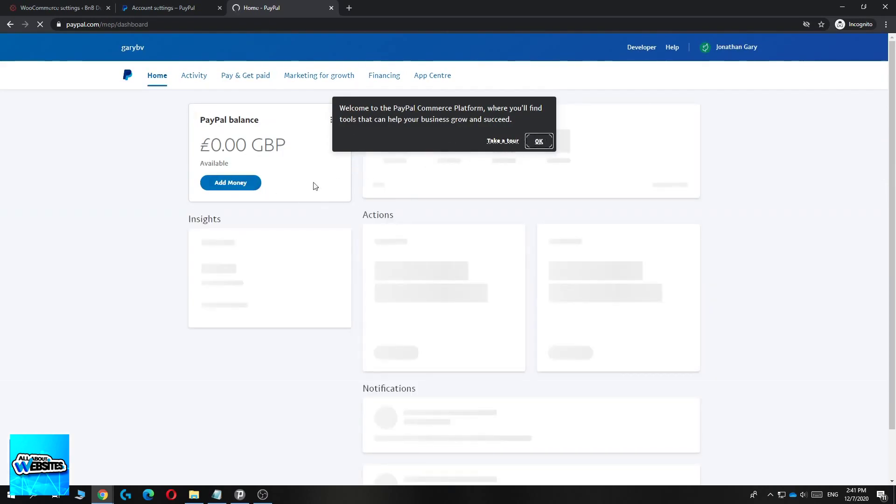
- Close the PayPal welcome popup and open Account settings > Website payments
left_click(539, 141)
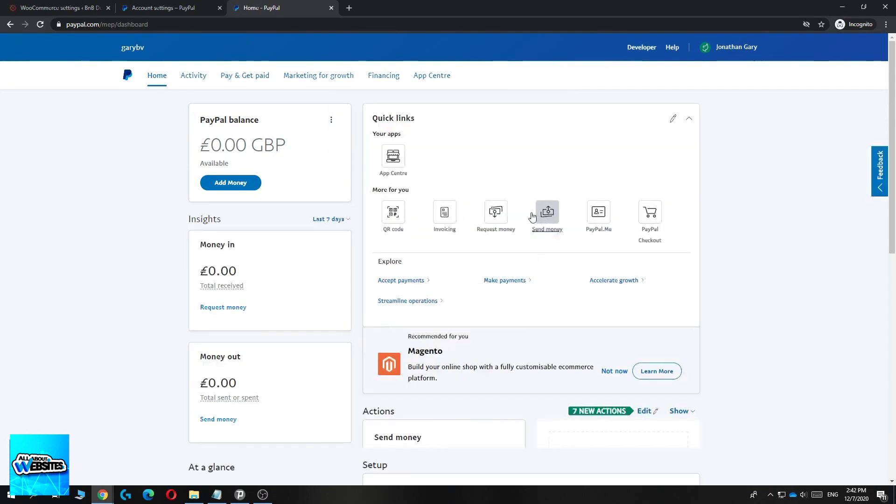
left_click(732, 51)
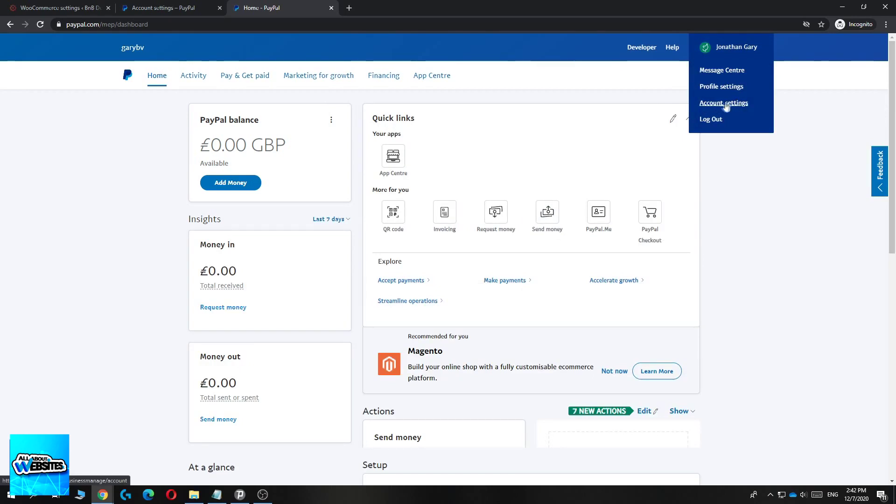
left_click(725, 103)
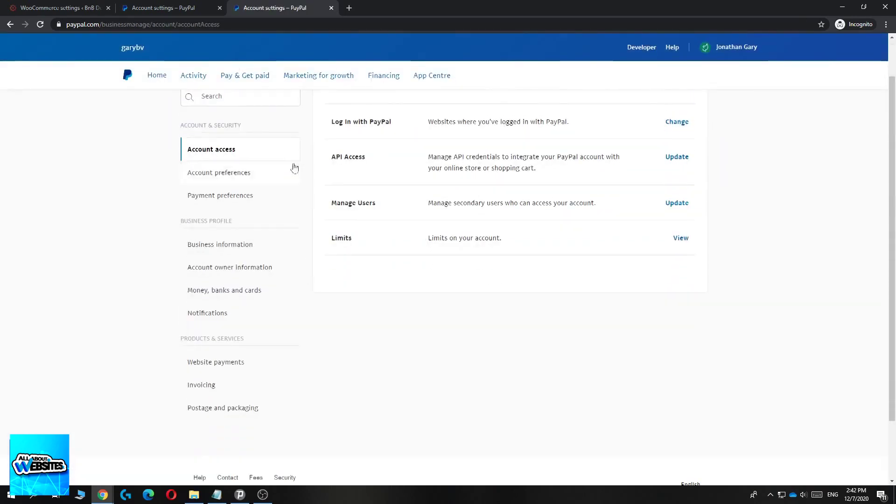
scroll(205, 146, "down", 2)
left_click_drag(252, 284, 177, 297)
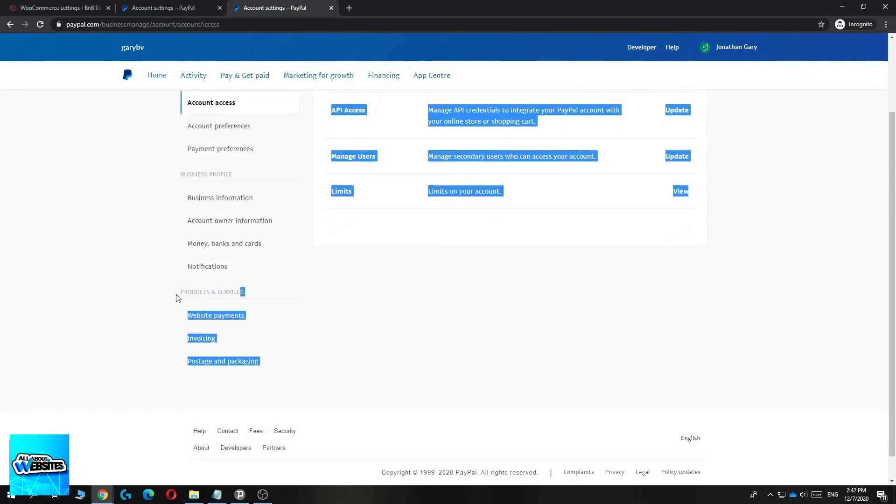
left_click(178, 298)
scroll(206, 303, "up", 1)
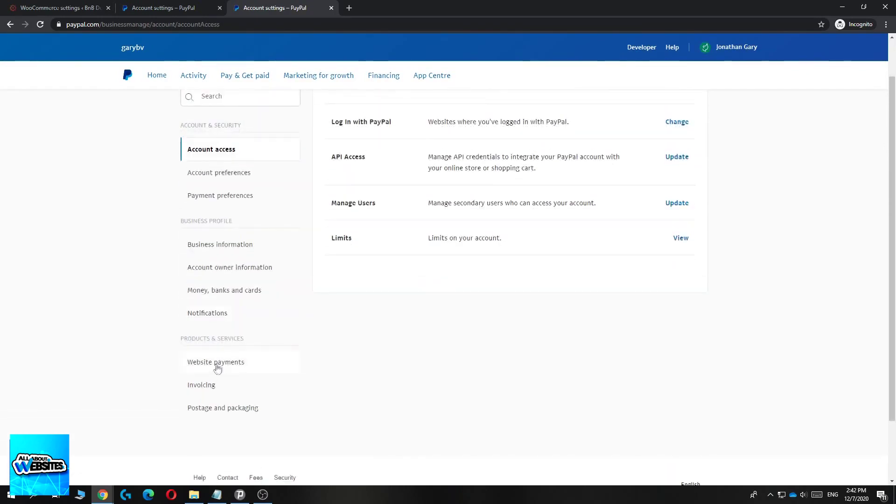
left_click(218, 366)
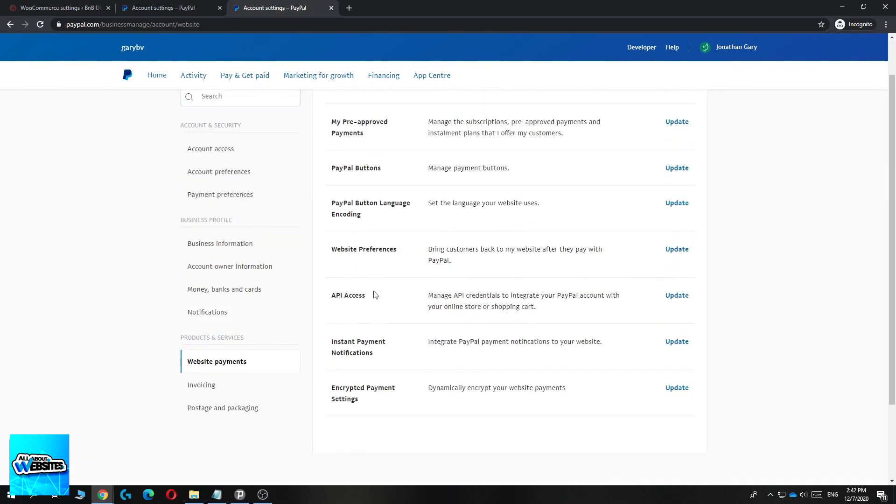
mouse_move(366, 295)
left_mouse_down()
mouse_move(328, 296)
mouse_move(366, 295)
left_mouse_up()
left_click_drag(448, 307, 536, 308)
left_click(546, 313)
left_click(673, 297)
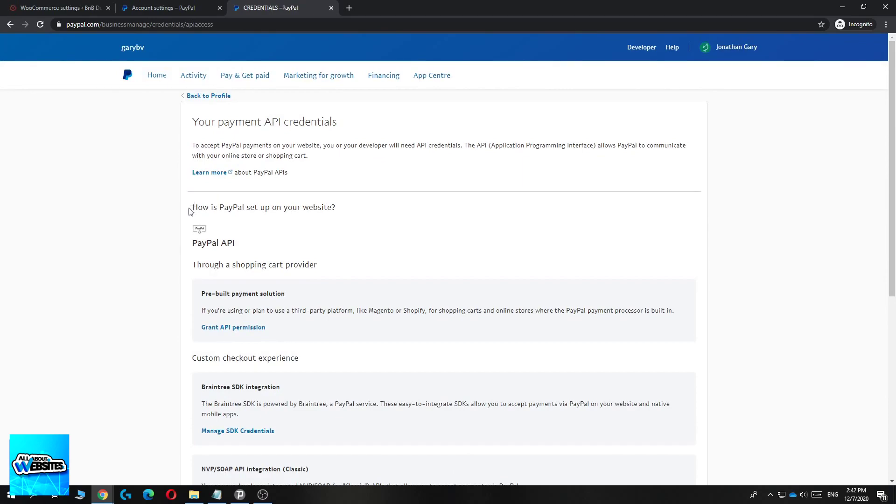
scroll(309, 213, "down", 3)
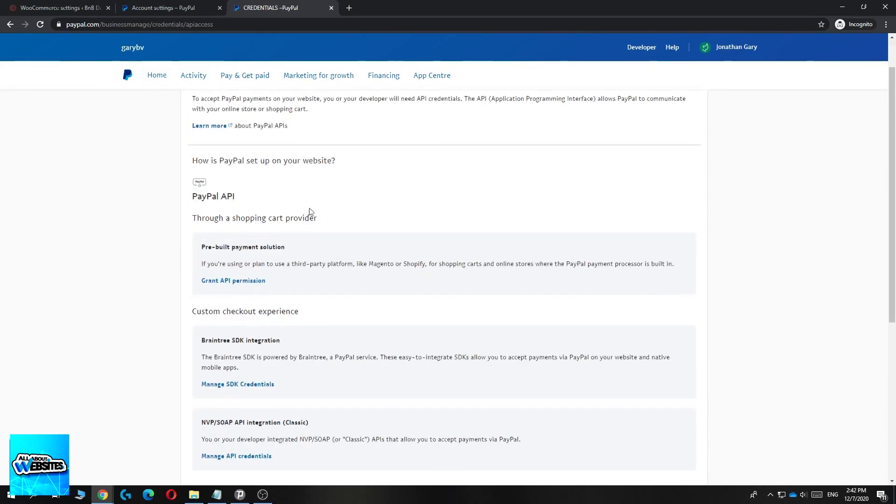
left_click(70, 7)
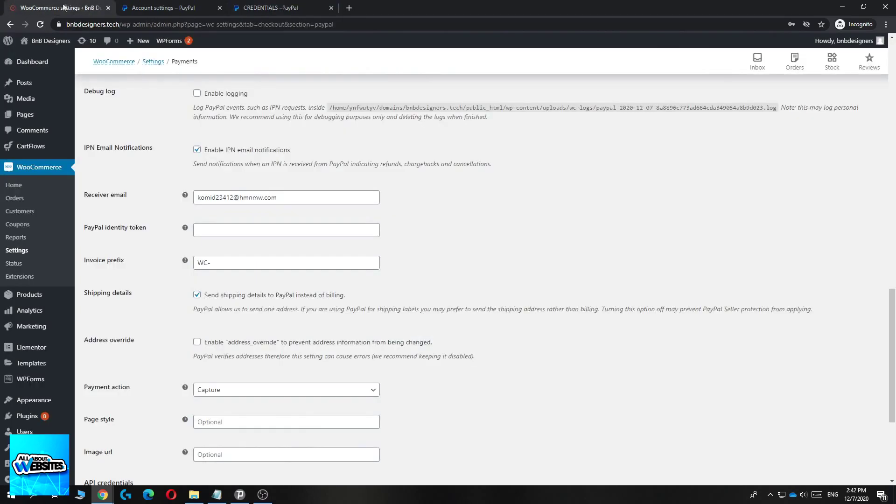
left_click(236, 5)
scroll(193, 228, "down", 3)
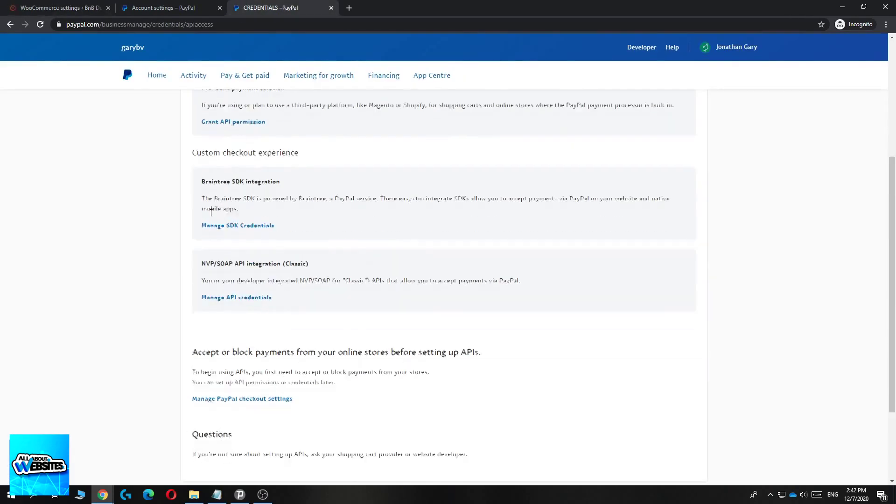
scroll(234, 245, "up", 1)
left_click_drag(316, 284, 214, 282)
left_click(174, 284)
scroll(174, 284, "up", 2)
left_click_drag(290, 201, 177, 204)
left_click(158, 211)
left_click_drag(280, 293, 191, 290)
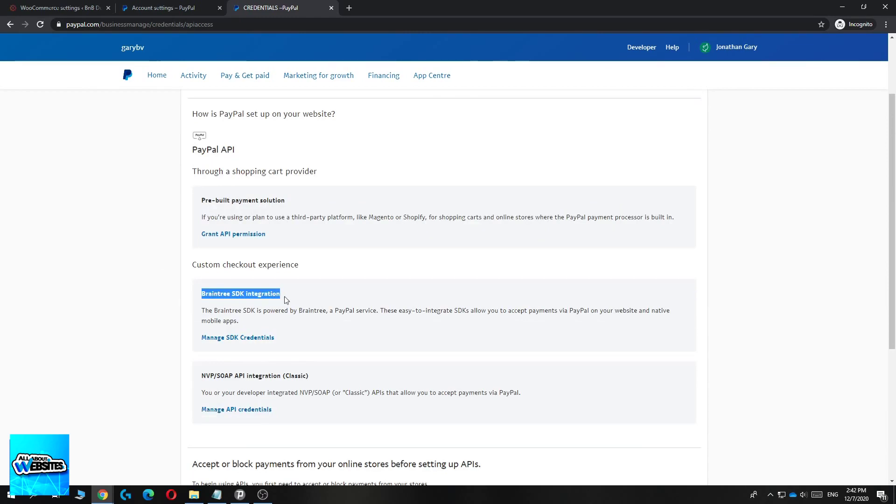
scroll(258, 303, "down", 2)
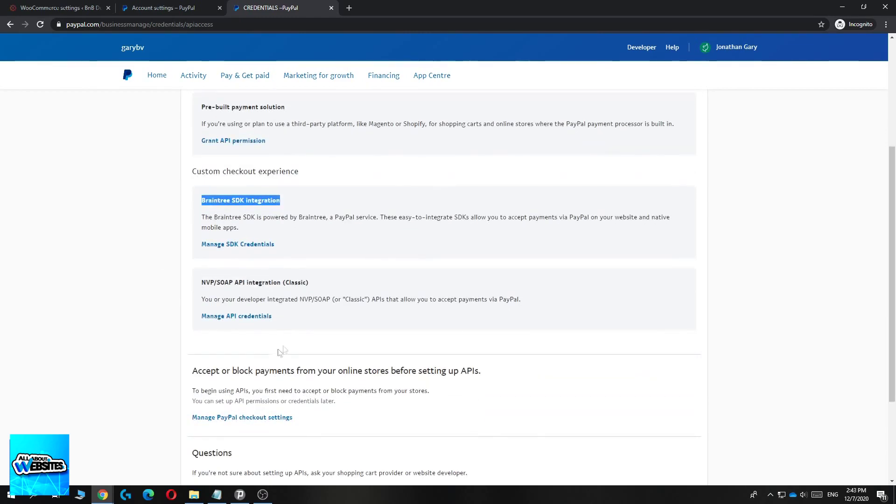
left_click(225, 317)
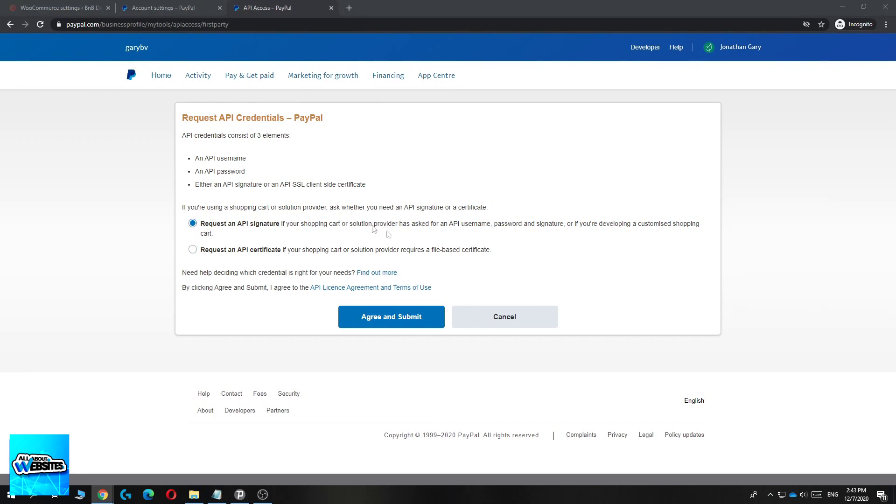
- Agree to the terms and submit the request for an API signature
left_click(391, 322)
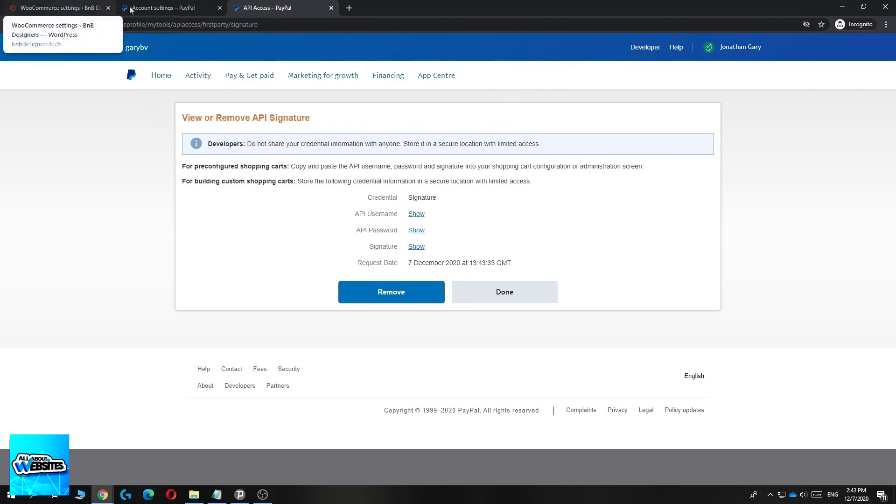
- Locate the API credentials section in the WooCommerce PayPal settings tab
left_click(66, 10)
left_click_drag(70, 14, 272, 118)
scroll(241, 199, "down", 3)
scroll(240, 204, "down", 8)
scroll(201, 254, "up", 1)
left_click_drag(110, 207, 76, 207)
left_click(181, 216)
scroll(181, 216, "up", 2)
scroll(159, 218, "down", 2)
scroll(159, 219, "down", 1)
scroll(159, 224, "up", 1)
scroll(159, 223, "down", 1)
scroll(158, 223, "up", 1)
mouse_move(268, 120)
left_mouse_down()
mouse_move(260, 104)
mouse_move(276, 129)
mouse_move(284, 122)
left_mouse_up()
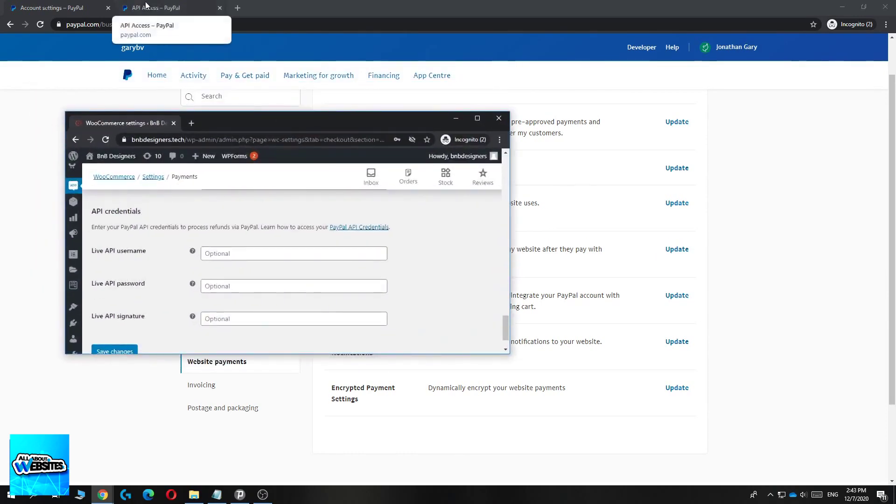
left_click(478, 118)
left_click_drag(60, 8, 280, 7)
left_click(161, 7)
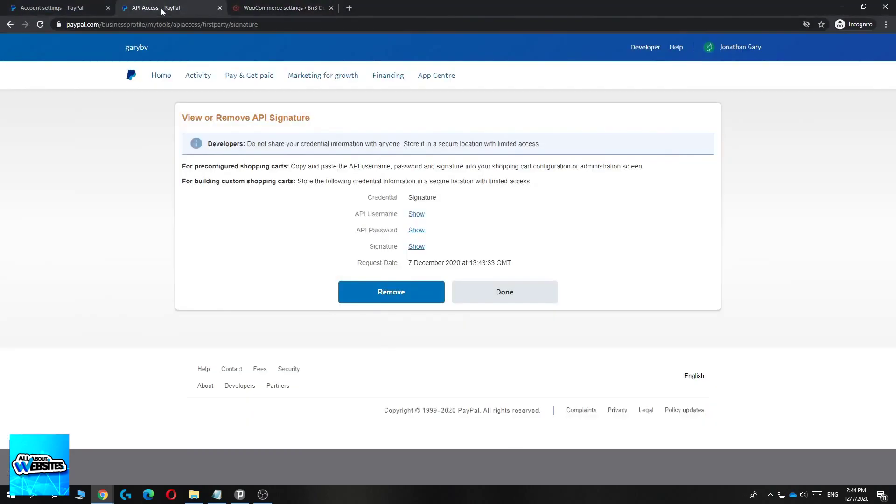
- Reveal the PayPal API username and paste it into Live API username
left_click(417, 214)
left_click_drag(502, 214, 408, 214)
key("ctrl+c")
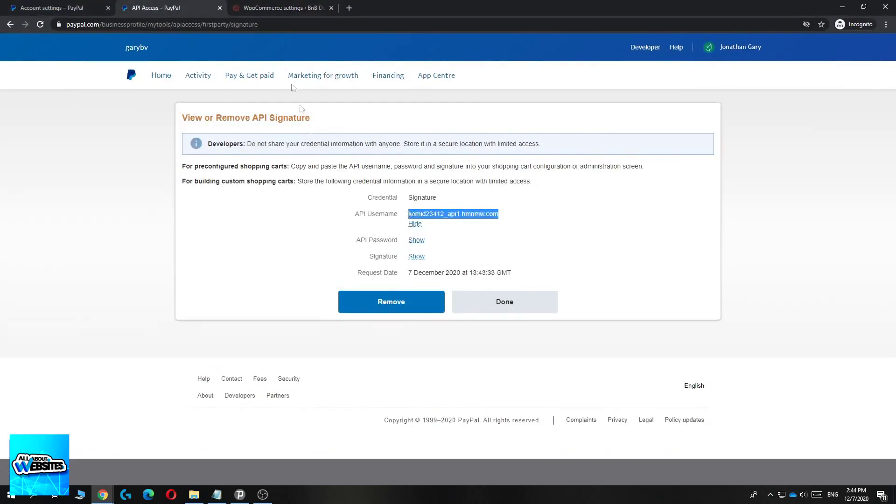
key("ctrl+Tab")
left_click(222, 339)
key("ctrl+v")
- Reveal the PayPal API password and paste it into Live API password
left_click(149, 6)
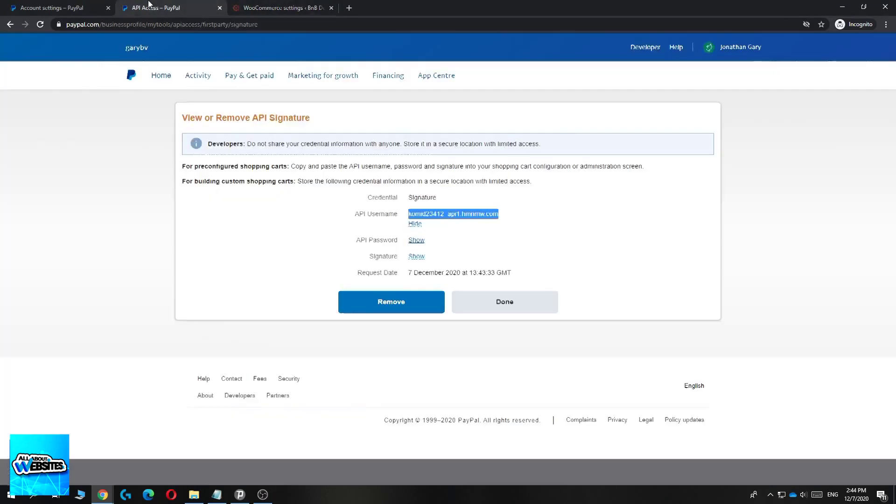
left_click(417, 240)
left_click_drag(486, 241, 404, 243)
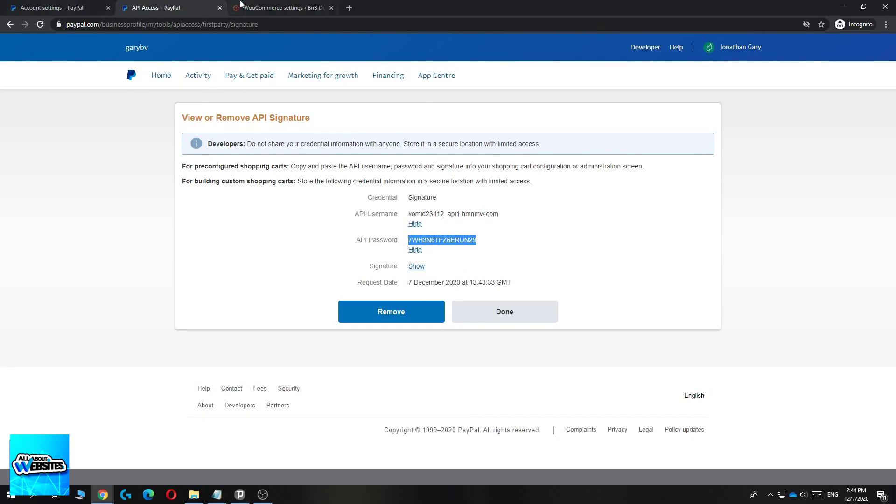
left_click(239, 6)
left_click(280, 369)
key("ctrl+v")
- Copy the full PayPal API signature into the Live API signature field
left_click(187, 8)
left_click(416, 266)
left_click_drag(617, 268, 410, 266)
key("ctrl+c")
left_click(280, 8)
left_click(280, 403)
key("ctrl+v")
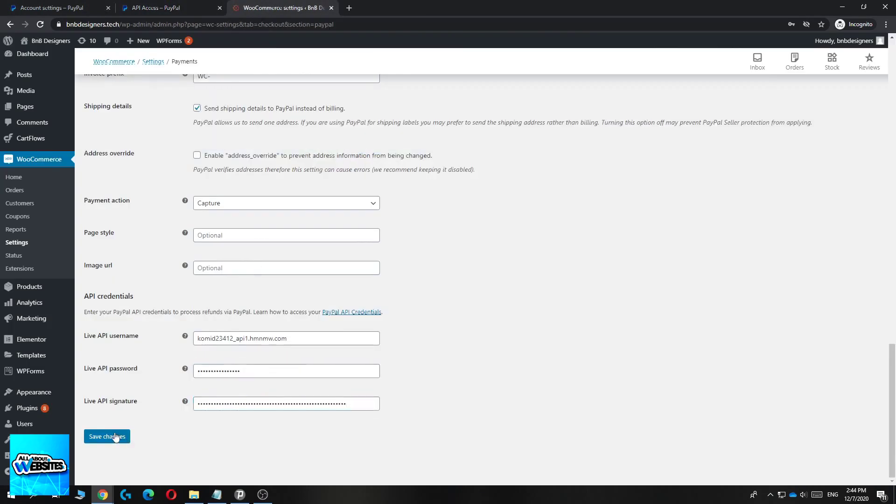
- Save the WooCommerce PayPal settings with the new API credentials
left_click(104, 437)
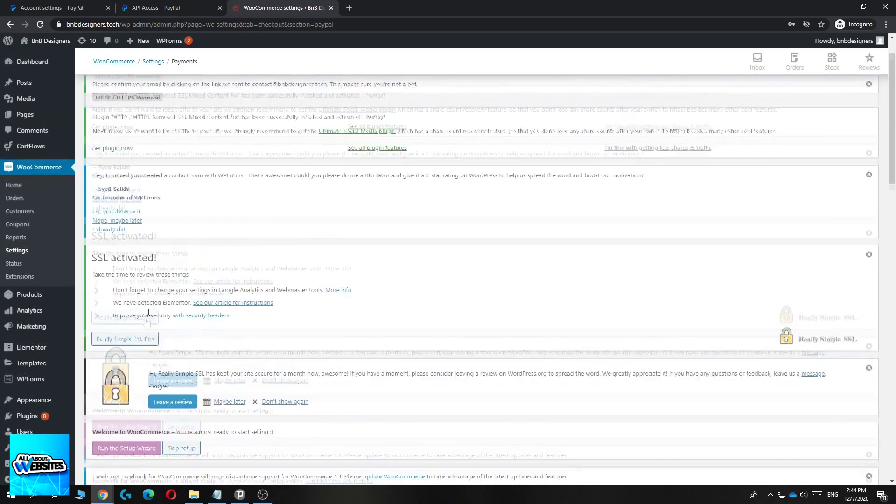
left_click(154, 8)
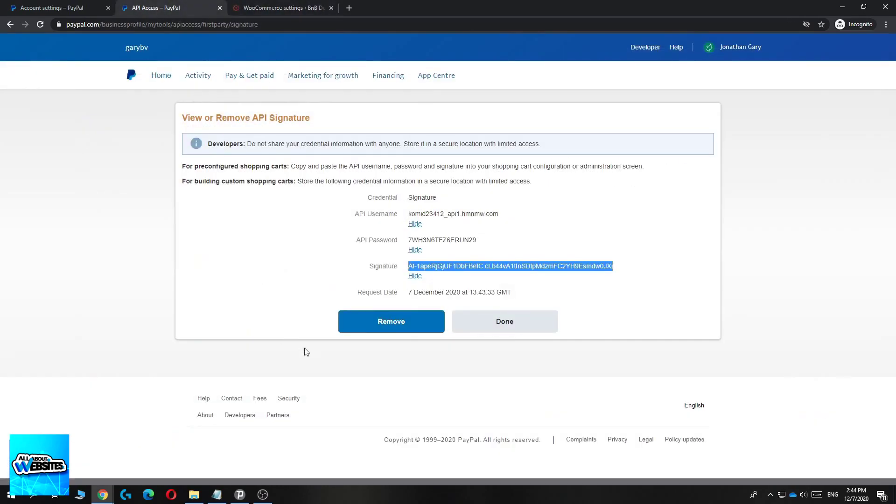
left_click(279, 8)
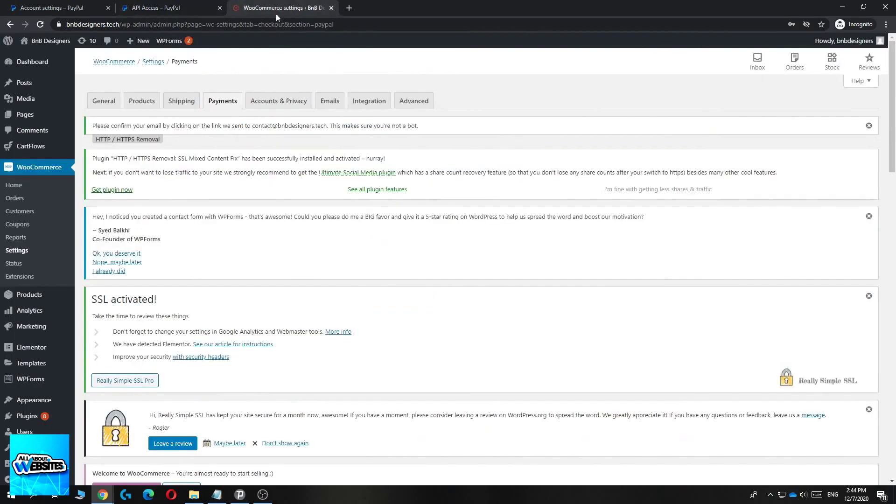
scroll(236, 220, "down", 20)
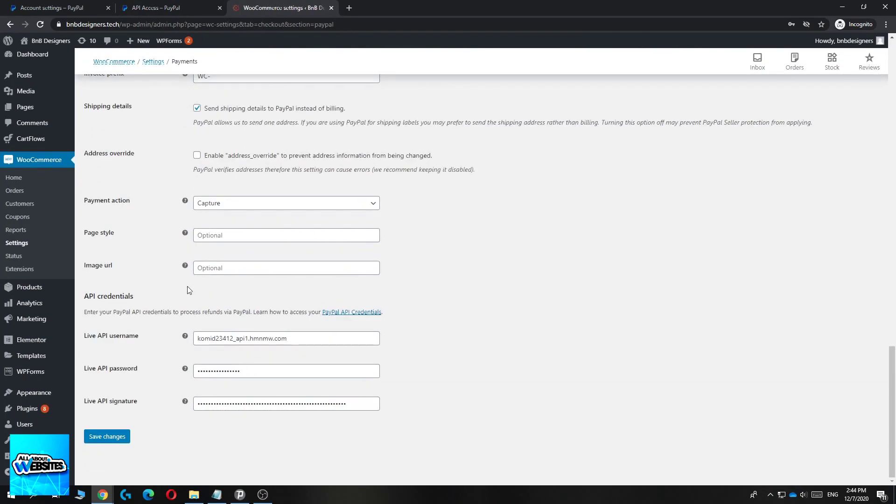
scroll(187, 285, "up", 4)
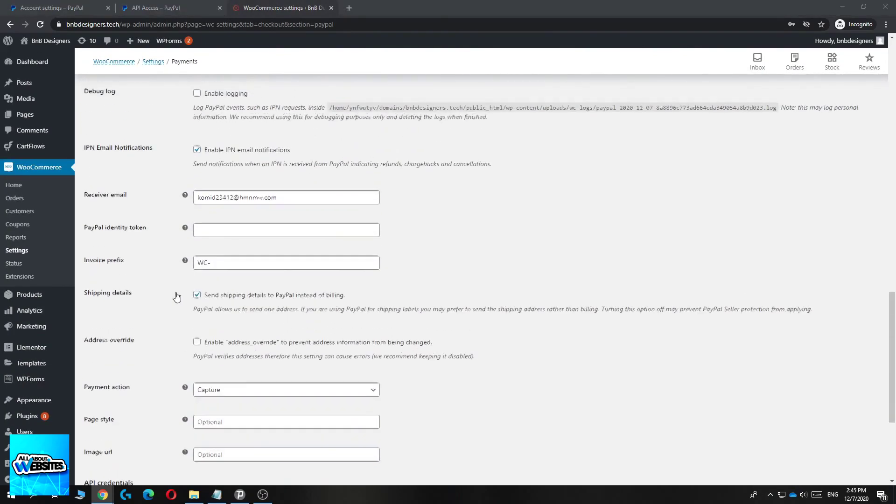
scroll(176, 297, "up", 3)
left_click_drag(157, 289, 94, 292)
left_click(104, 269)
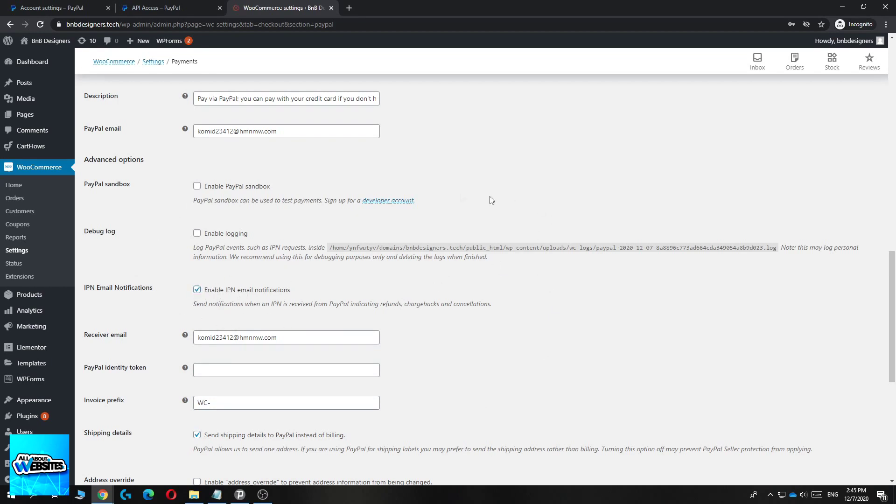
left_click(142, 8)
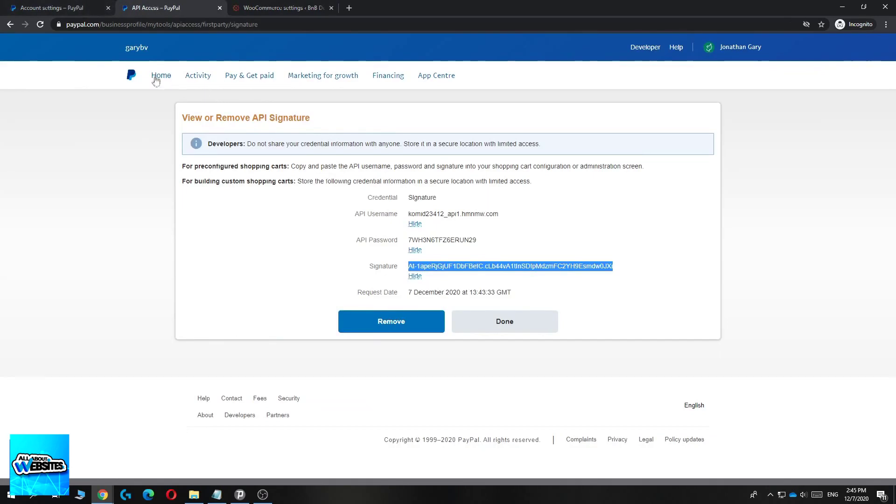
- Go through Account settings > Website payments to the Instant Payment Notifications update page
left_click(732, 49)
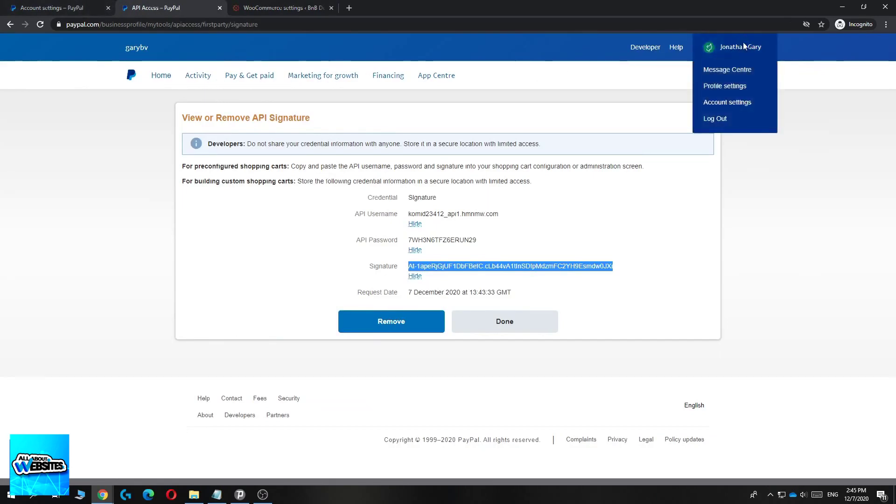
left_click(722, 107)
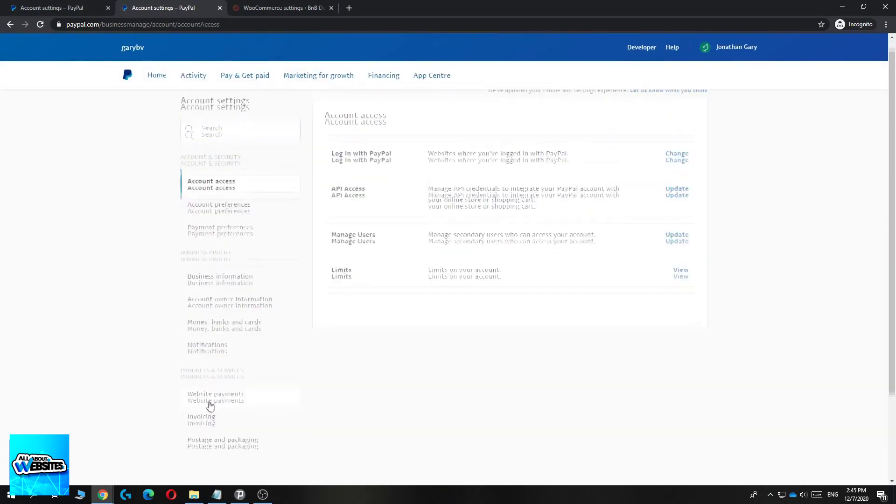
scroll(210, 407, "down", 2)
left_click(212, 289)
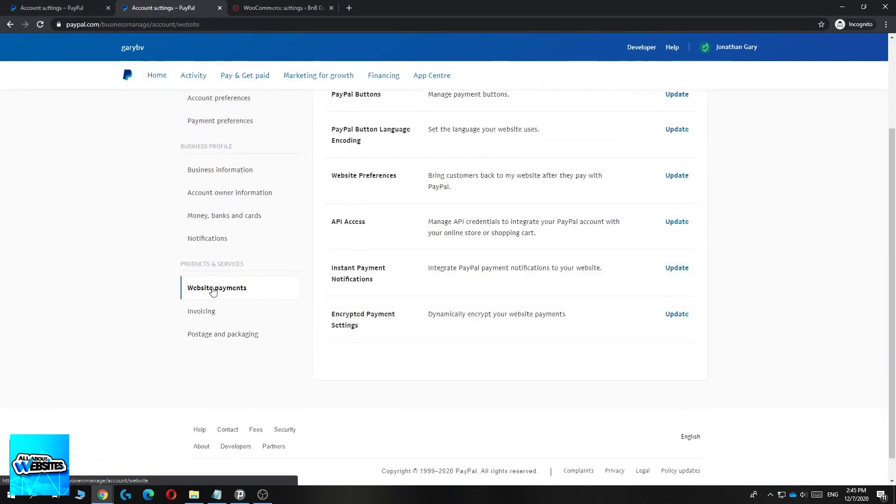
scroll(210, 287, "up", 2)
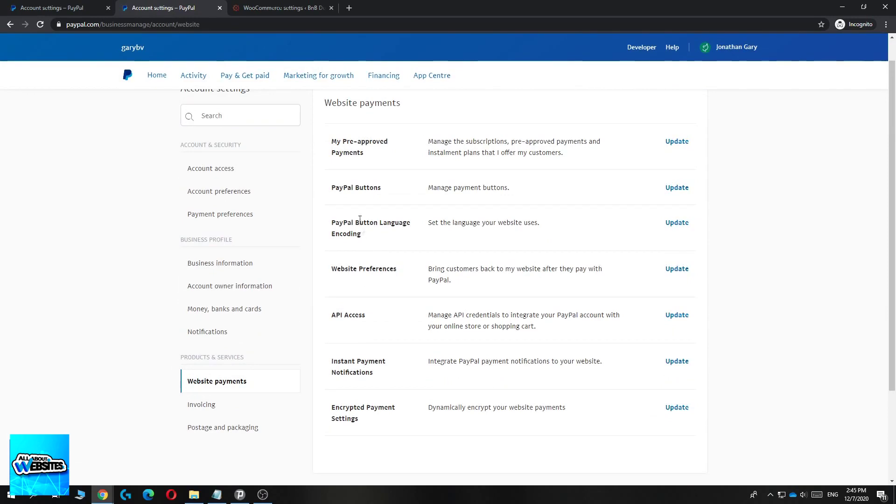
scroll(366, 235, "down", 1)
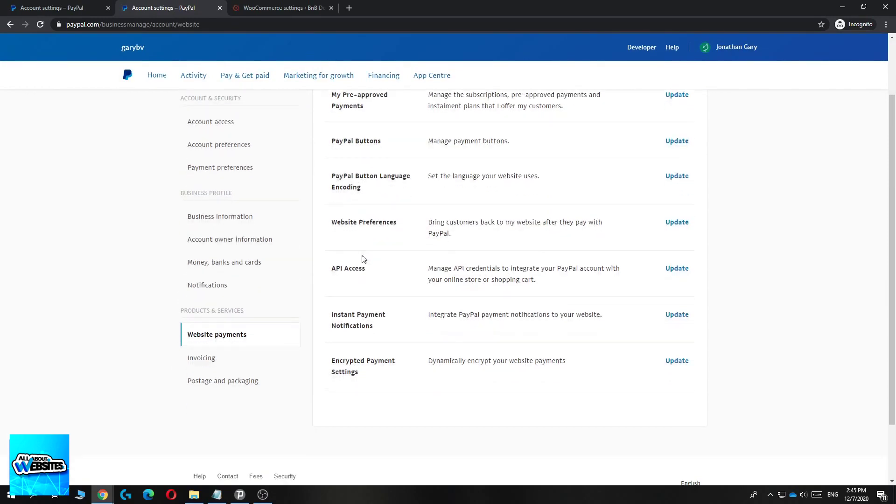
mouse_move(384, 327)
left_mouse_down()
mouse_move(317, 325)
mouse_move(369, 322)
mouse_move(381, 330)
left_mouse_up()
left_click(676, 318)
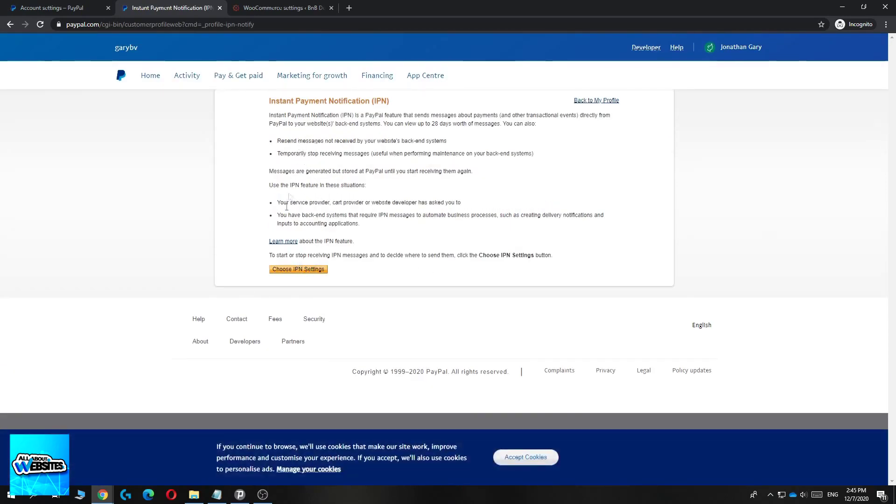
left_click(287, 270)
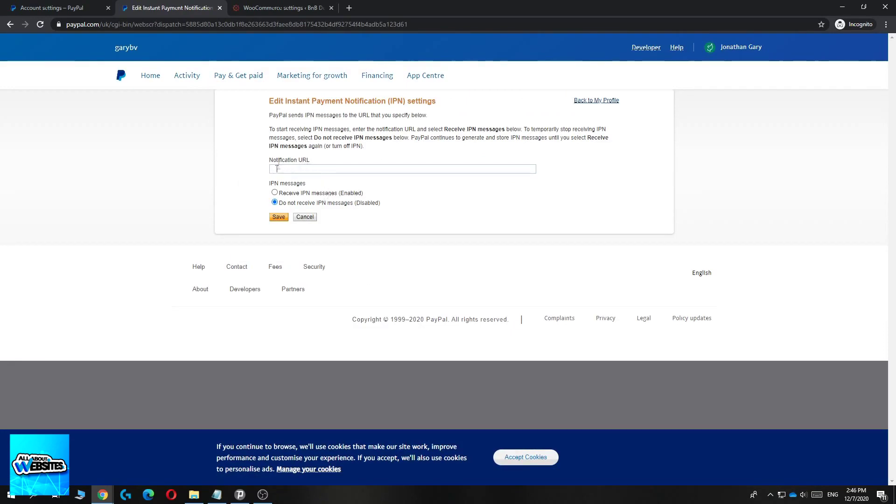
key("alt+Tab")
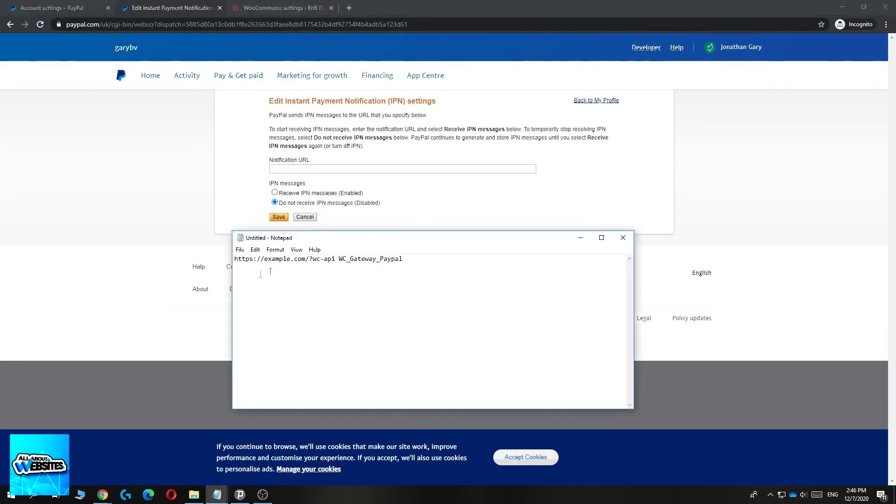
left_click_drag(421, 260, 249, 259)
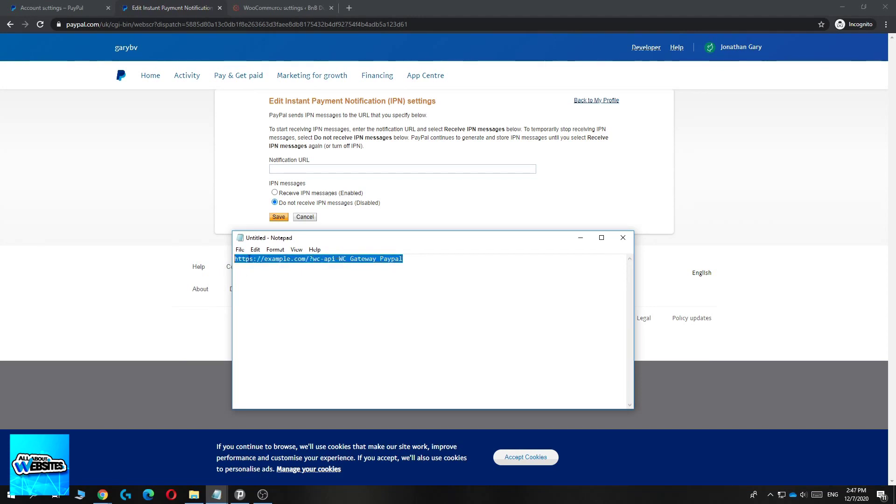
left_click_drag(303, 238, 417, 241)
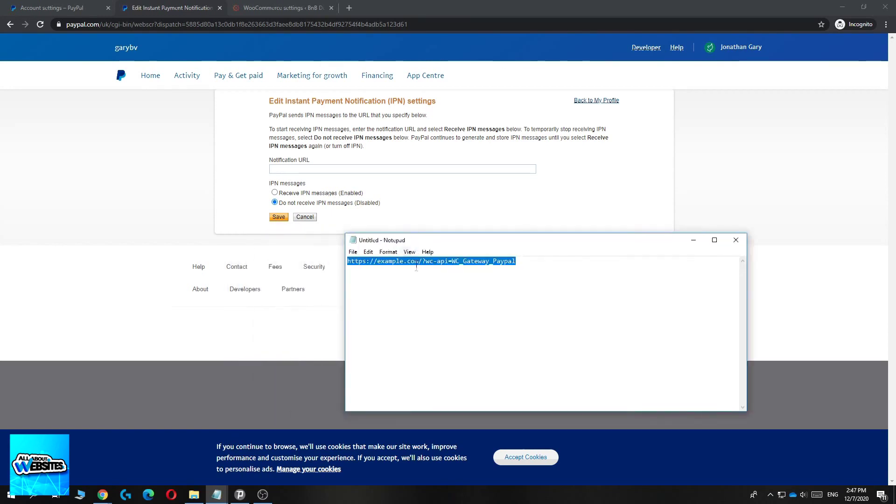
left_click(517, 264)
left_click_drag(379, 269, 402, 259)
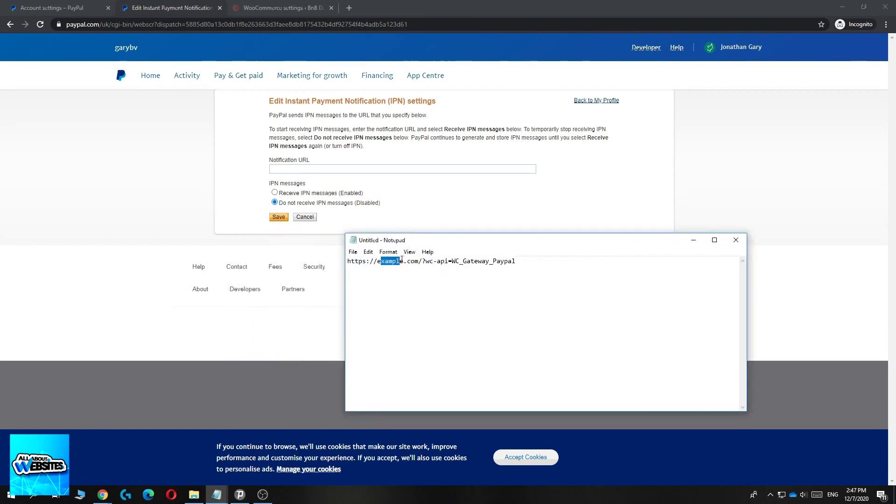
key("ctrl+a")
key("ctrl+c")
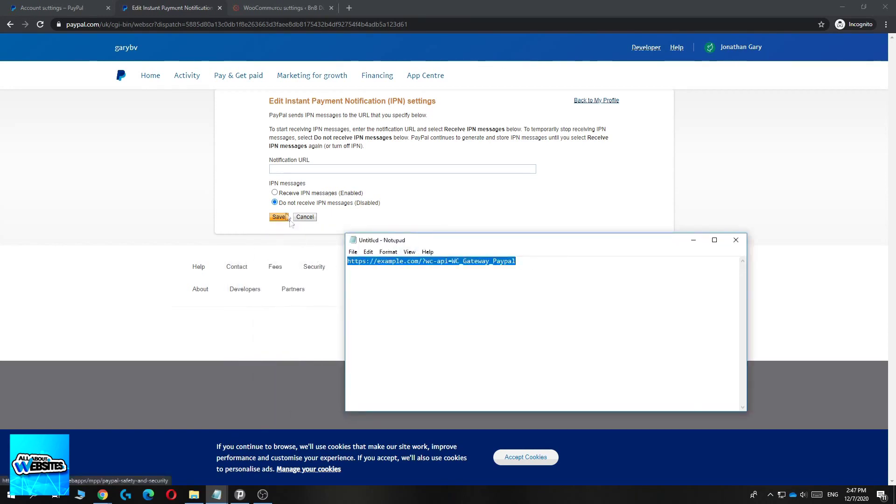
left_click(280, 167)
key("ctrl+v")
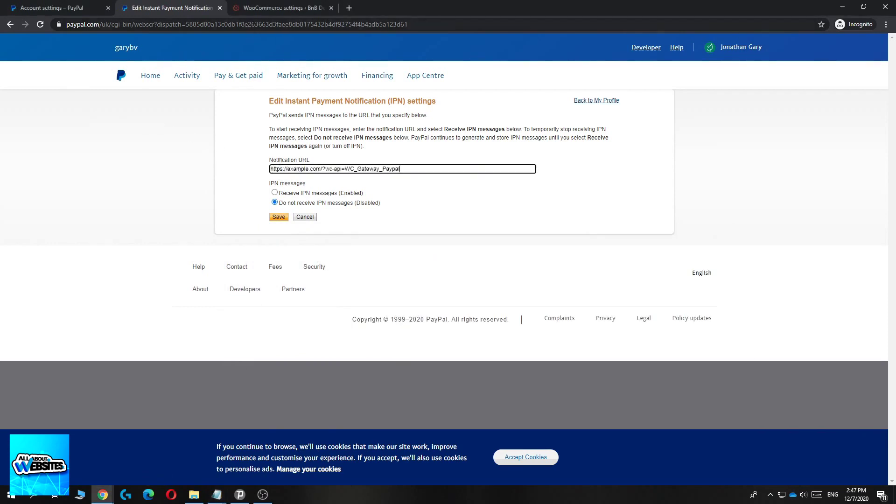
left_click(237, 7)
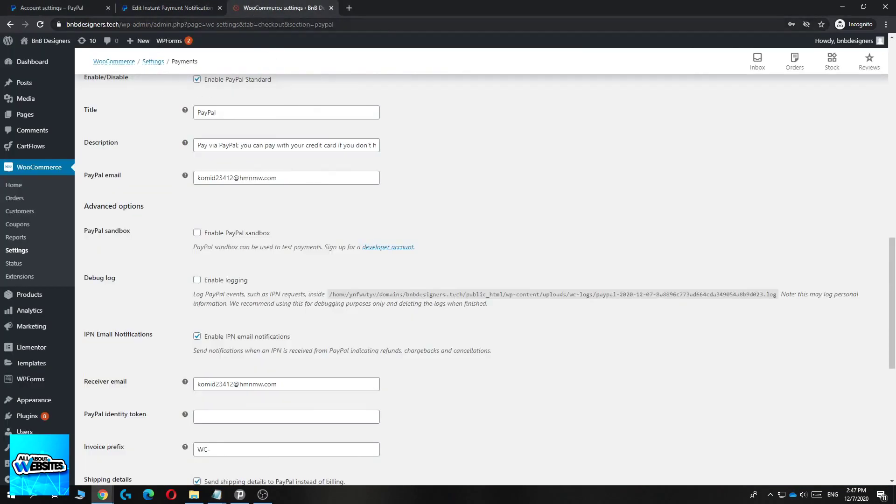
- Replace example.com with bnbdesigners.tech in Notification URL, enable IPN messages, and save
left_click_drag(66, 25, 139, 24)
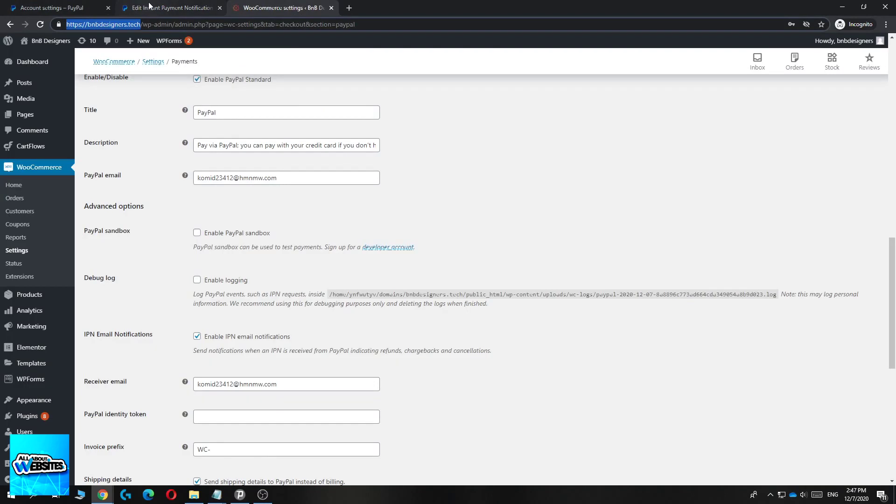
left_click(171, 8)
left_click_drag(320, 169, 270, 169)
key("ctrl+v")
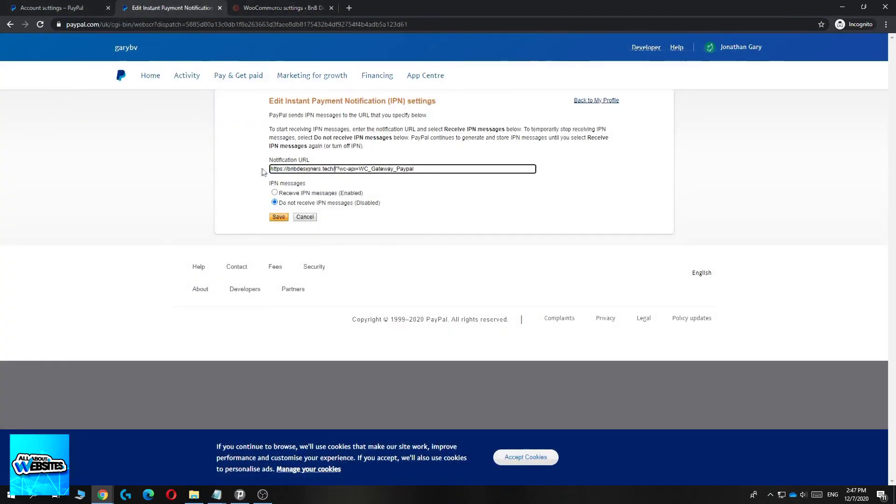
left_click(246, 173)
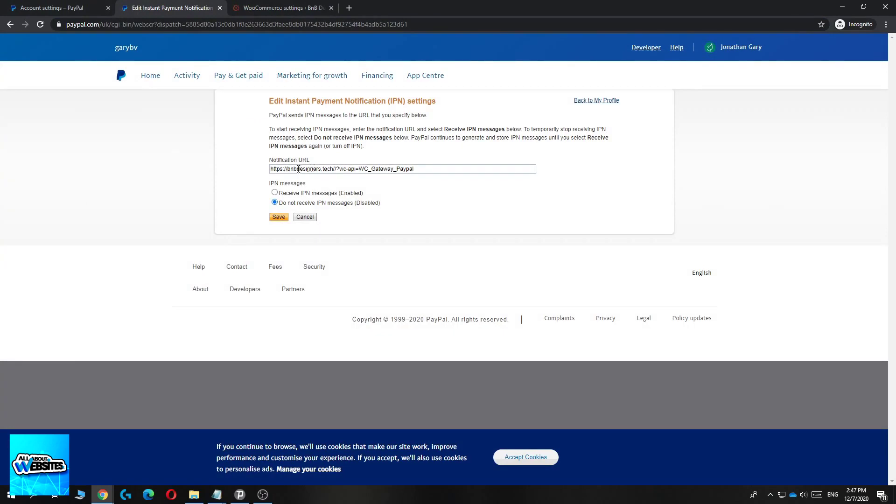
left_click(275, 193)
left_click(278, 218)
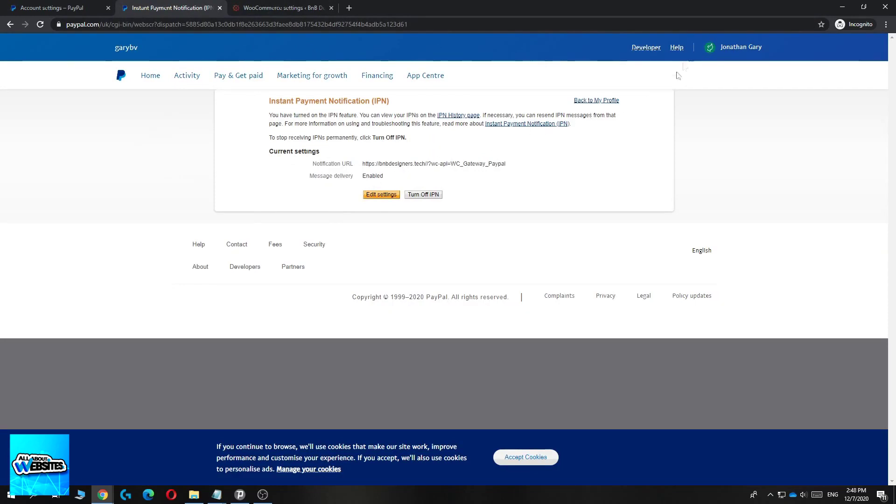
- Go from Account settings to Website payments and open Website Preferences, where Auto return is Off
left_click(730, 49)
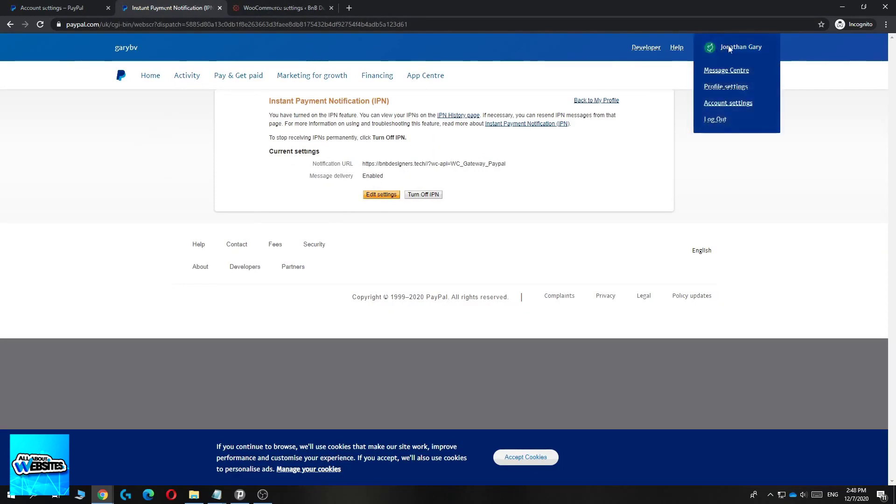
left_click(739, 102)
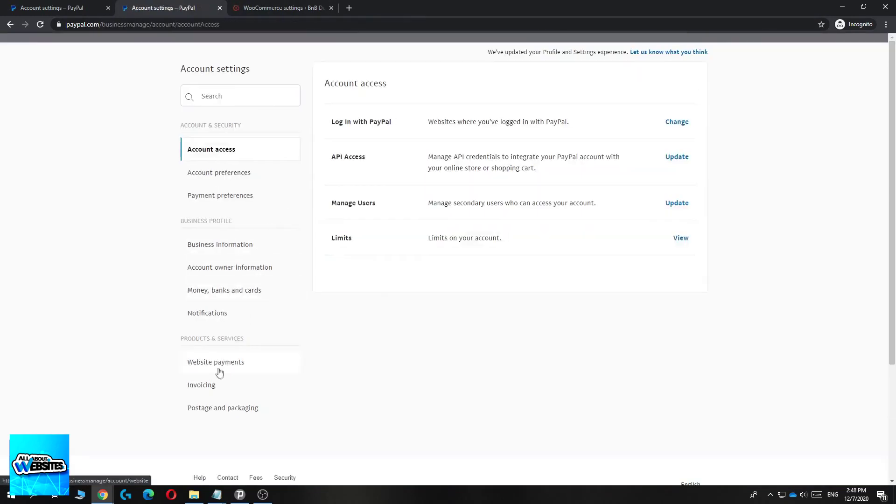
scroll(191, 364, "down", 2)
left_click(210, 317)
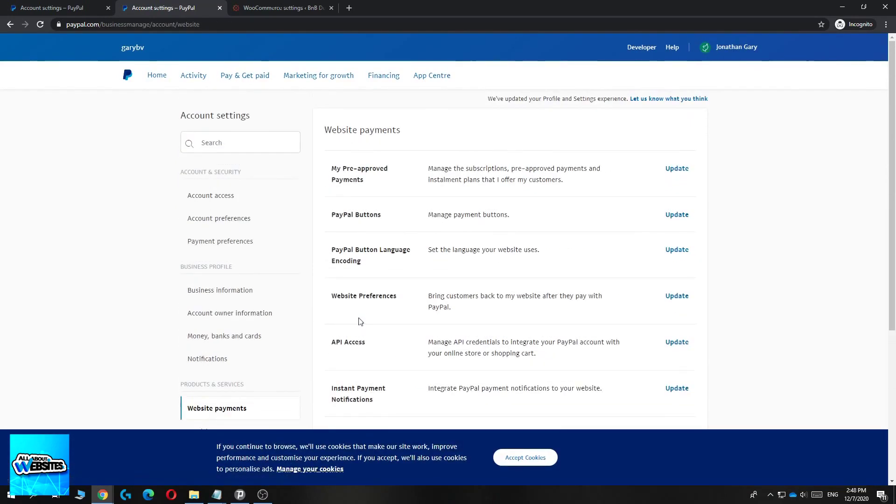
left_click_drag(398, 207, 329, 205)
left_click(365, 218)
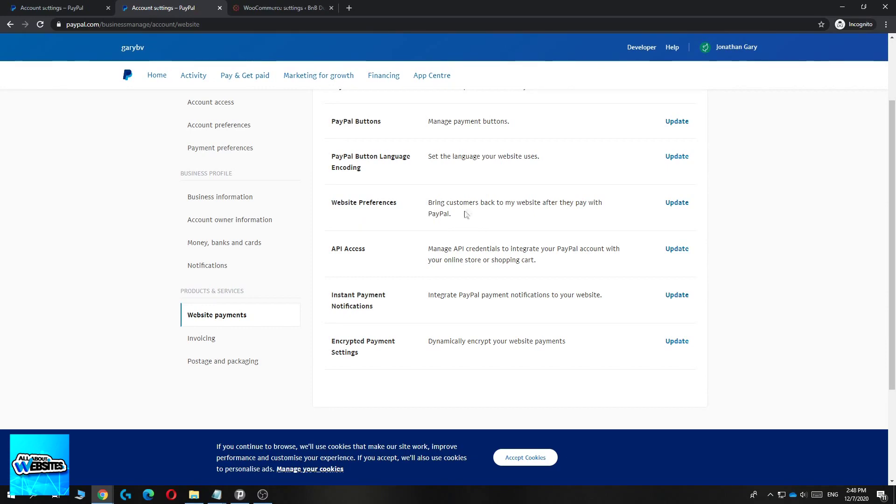
left_click(676, 207)
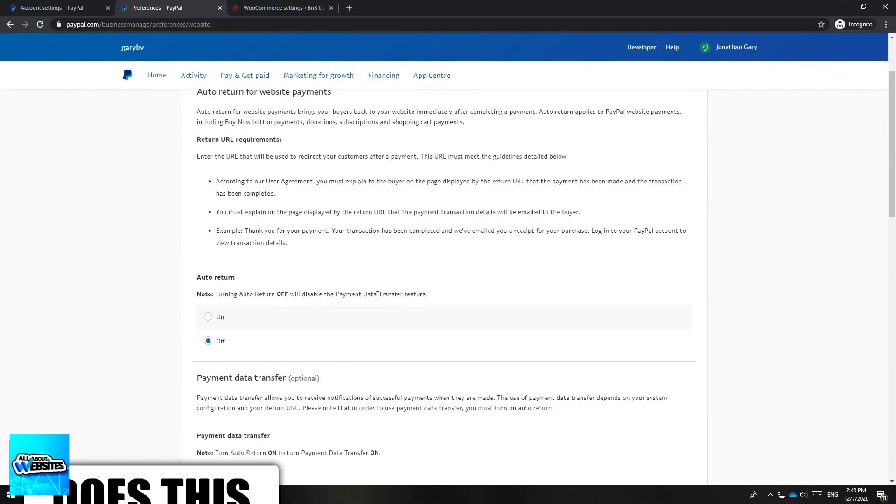
- Turn PayPal Auto return on and paste the checkout order-received URL into Return URL
left_click_drag(236, 276, 210, 274)
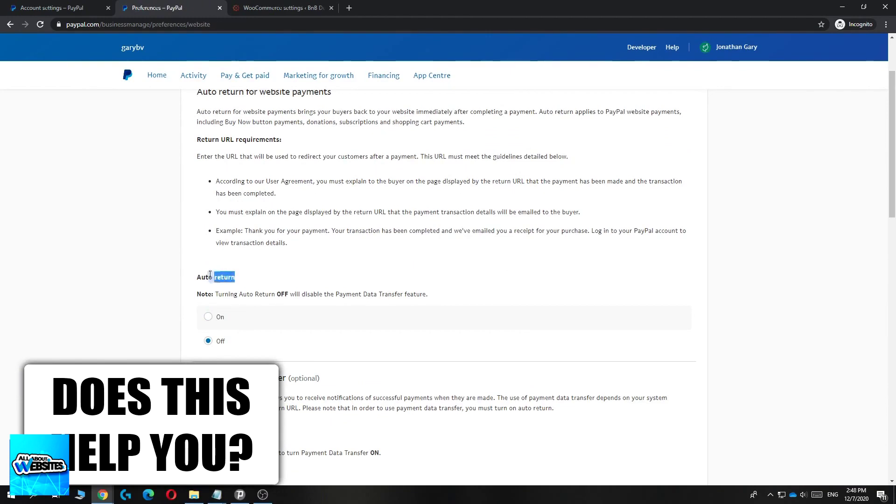
left_click(208, 317)
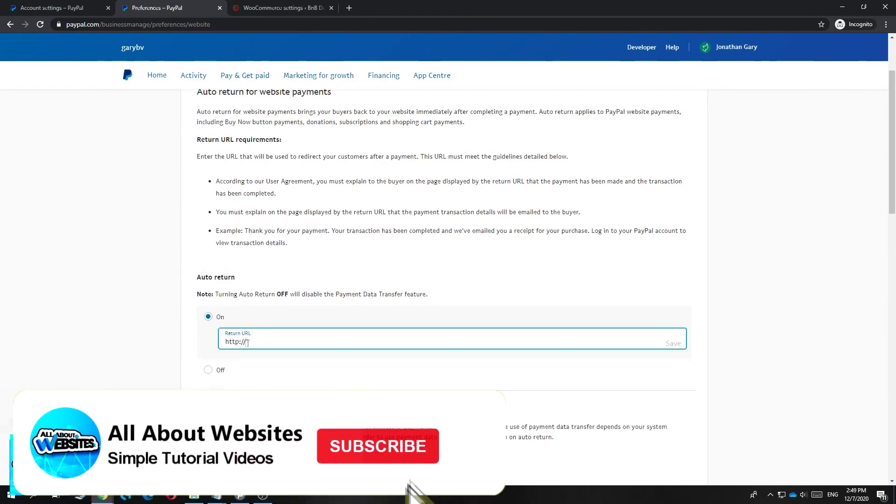
left_click_drag(252, 343, 224, 343)
left_click(174, 343)
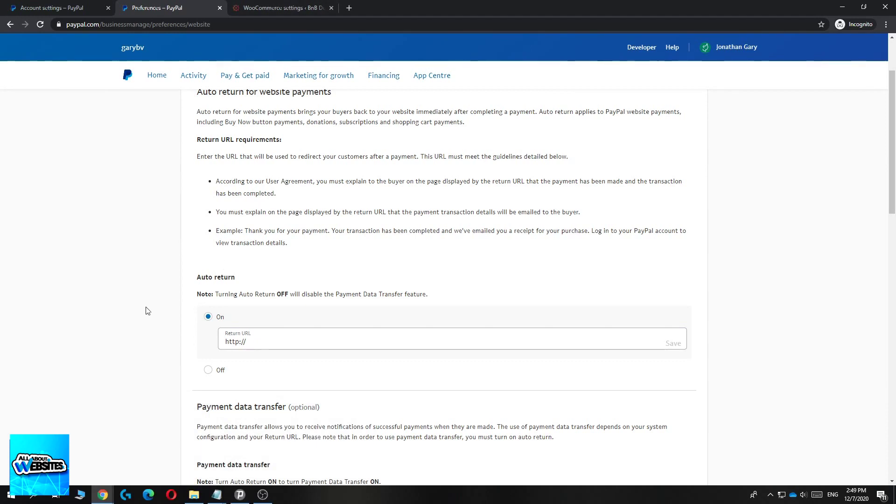
left_click_drag(242, 340, 207, 343)
left_click(156, 346)
key("alt+Tab")
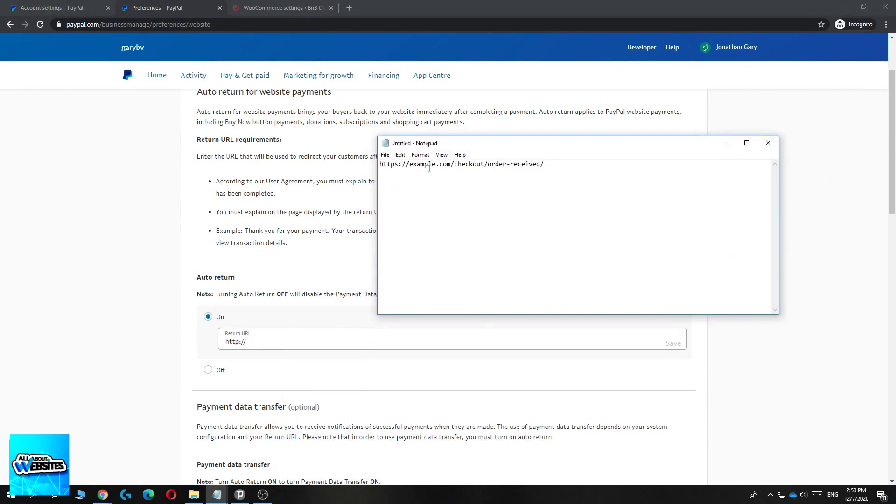
mouse_move(461, 166)
left_mouse_down()
mouse_move(480, 166)
mouse_move(469, 167)
left_mouse_up()
left_click_drag(544, 164, 369, 164)
key("ctrl+c")
left_click(233, 343)
key("ctrl+a")
key("ctrl+v")
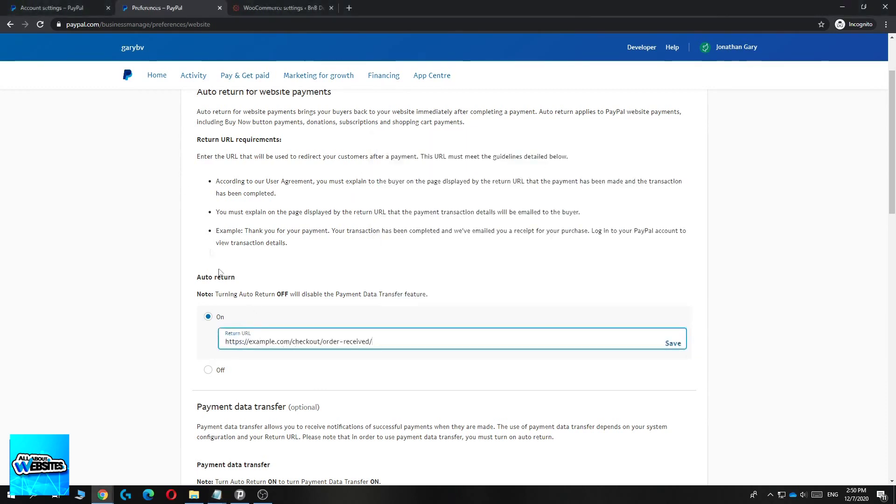
left_click(283, 8)
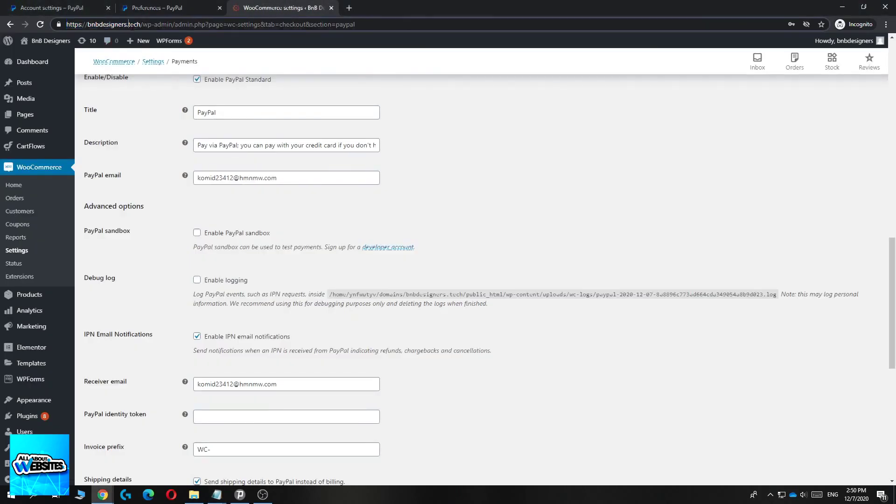
left_click_drag(142, 24, 66, 24)
left_click(154, 8)
left_click_drag(292, 340, 191, 342)
key("ctrl+v")
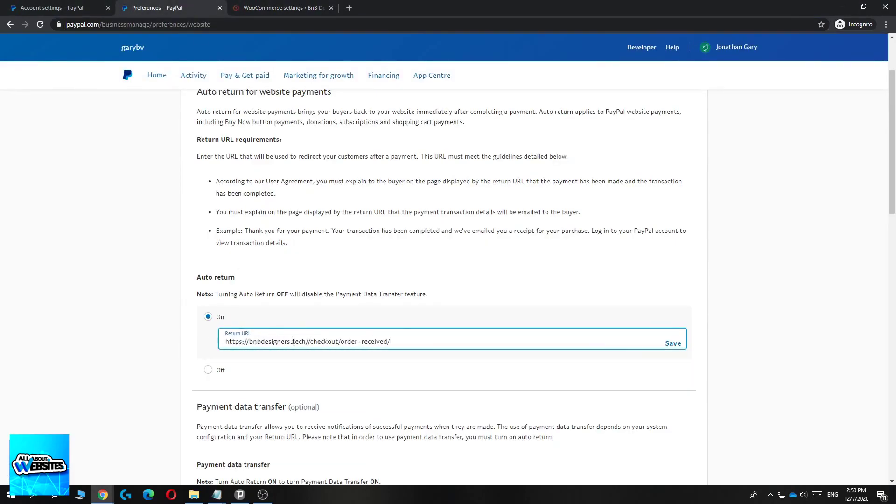
key("BackSpace")
left_click(674, 343)
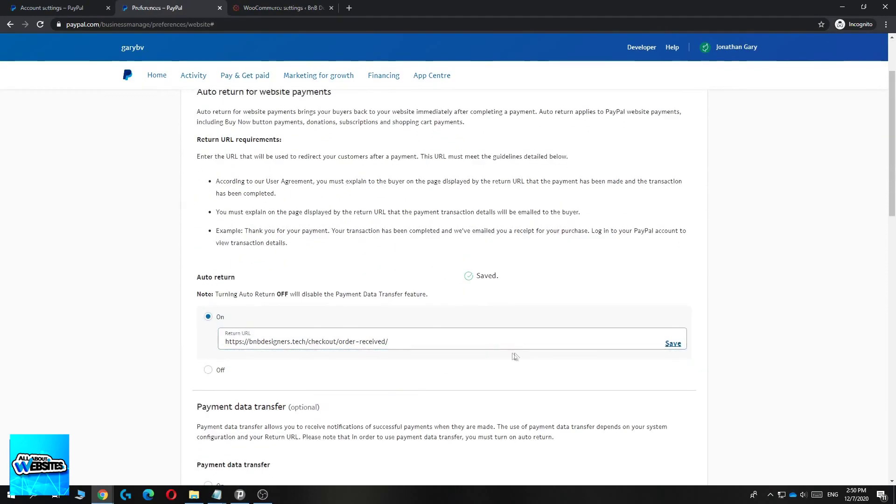
left_click(312, 342)
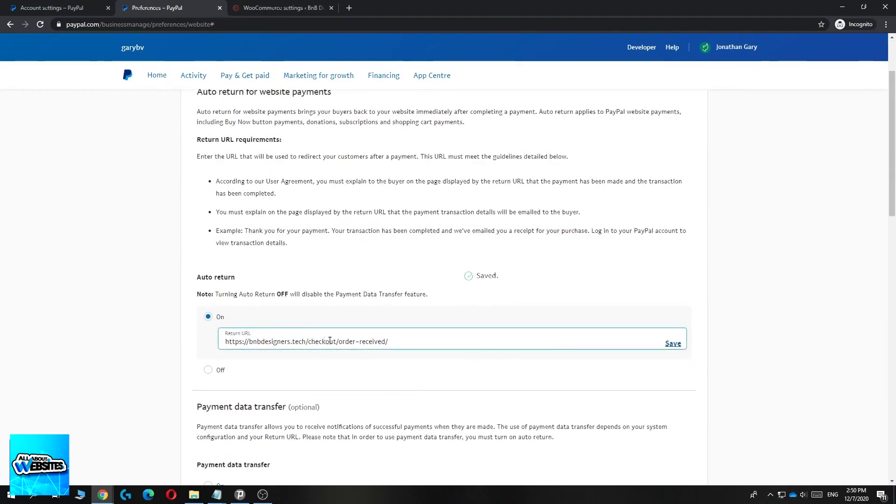
- Select the Payment data transfer identity token and go back to the WooCommerce PayPal settings
scroll(326, 345, "down", 3)
scroll(331, 345, "up", 2)
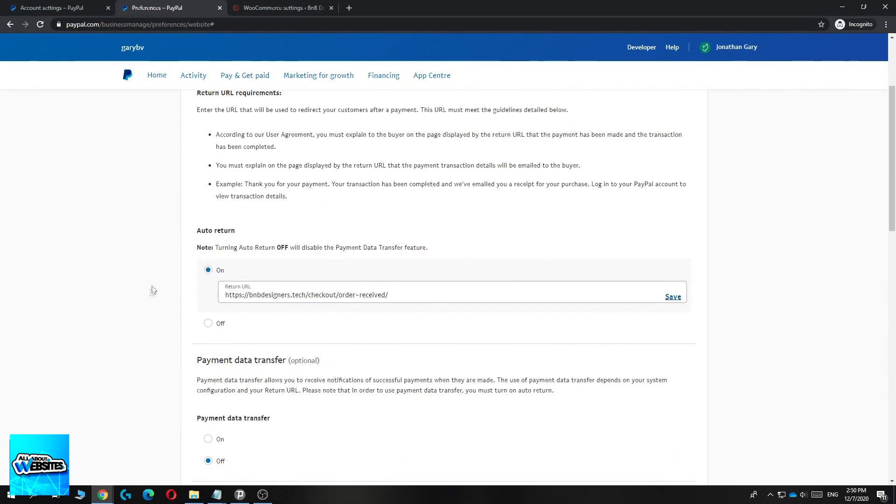
scroll(240, 234, "down", 2)
scroll(230, 239, "up", 2)
scroll(230, 239, "up", 2)
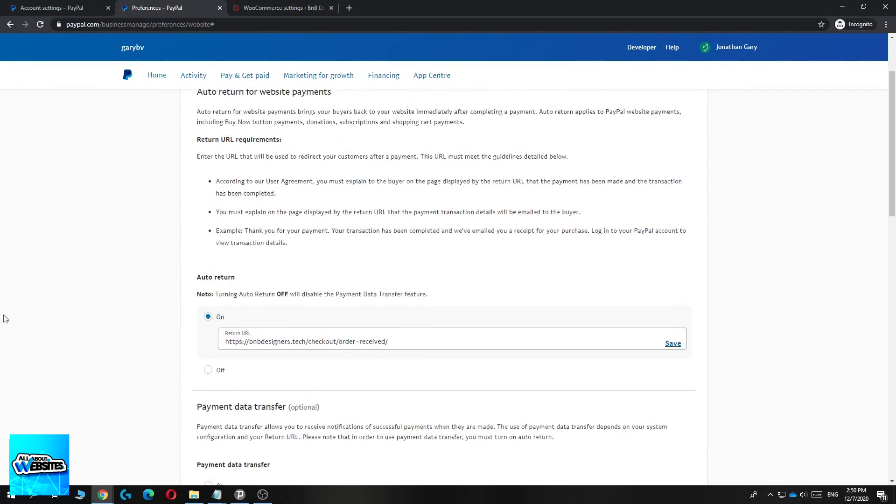
left_click_drag(393, 383, 176, 384)
scroll(170, 342, "down", 5)
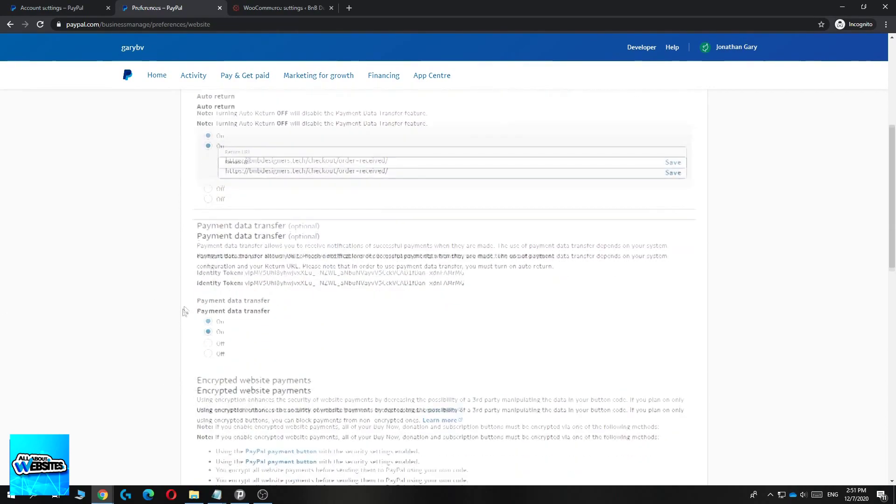
left_click_drag(198, 220, 284, 221)
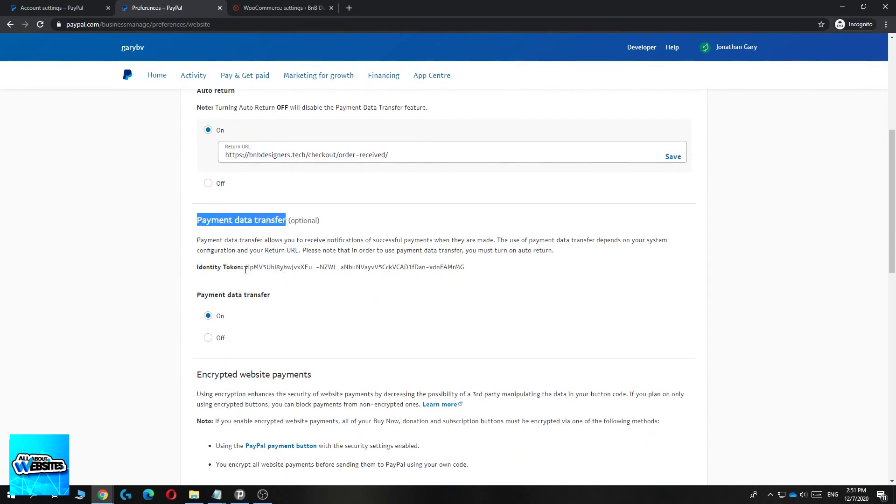
left_click_drag(465, 267, 245, 263)
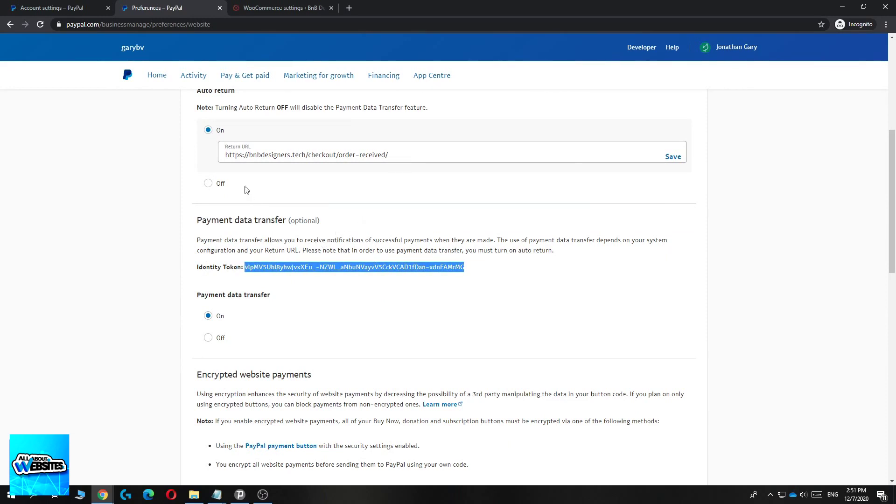
left_click(285, 10)
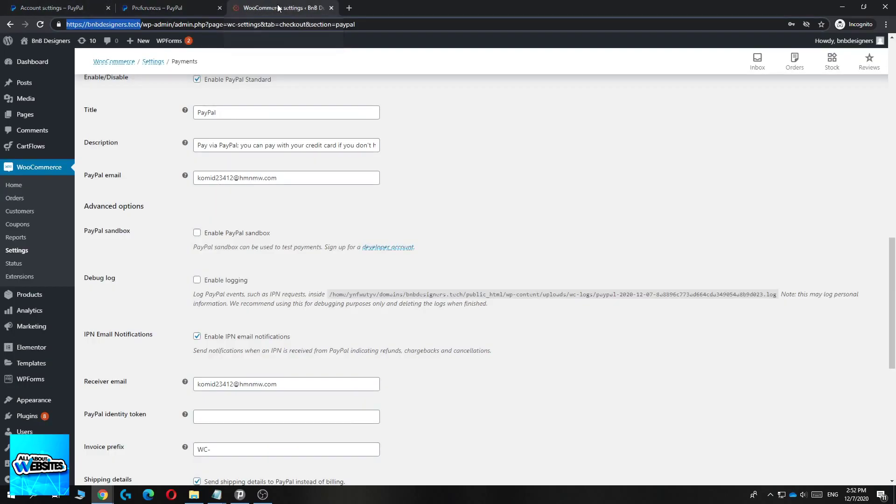
scroll(189, 147, "down", 2)
scroll(187, 145, "down", 2)
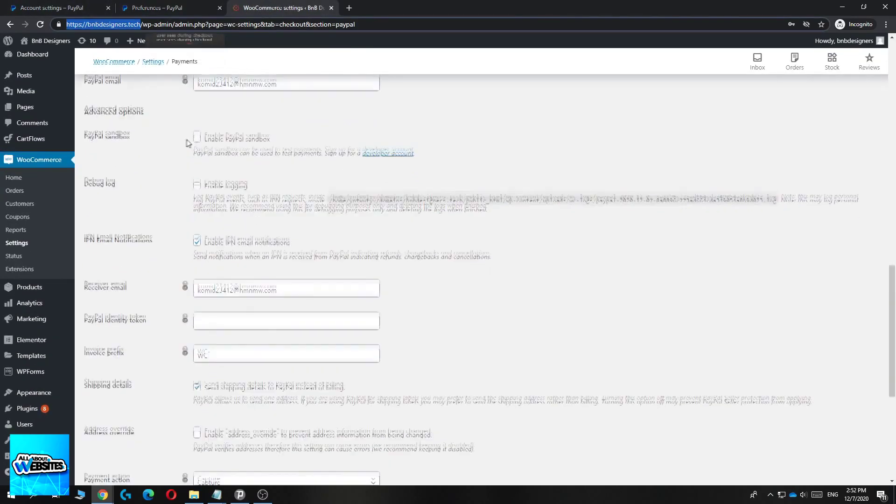
left_click_drag(133, 242, 94, 242)
left_click(102, 262)
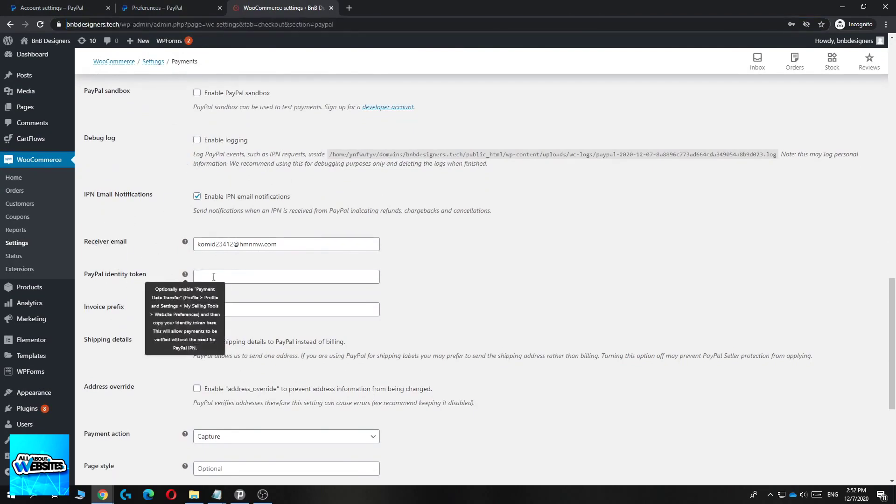
left_click(223, 272)
key("ctrl+v")
left_click(166, 259)
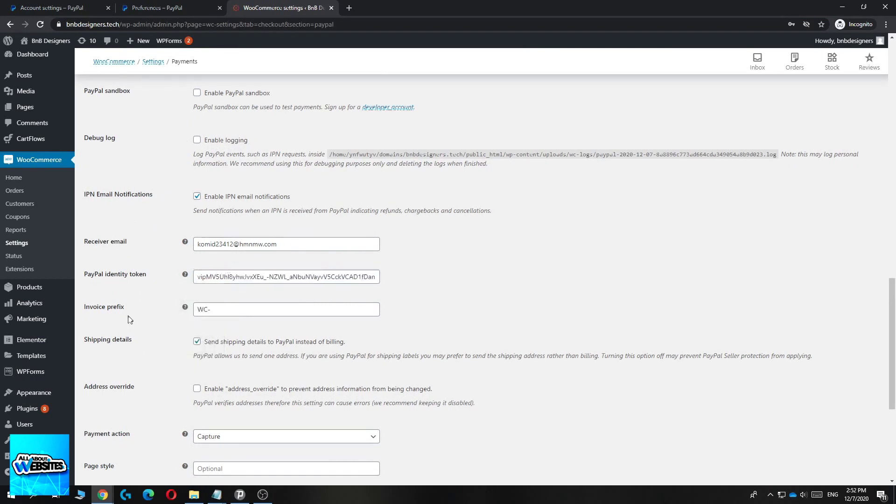
mouse_move(185, 307)
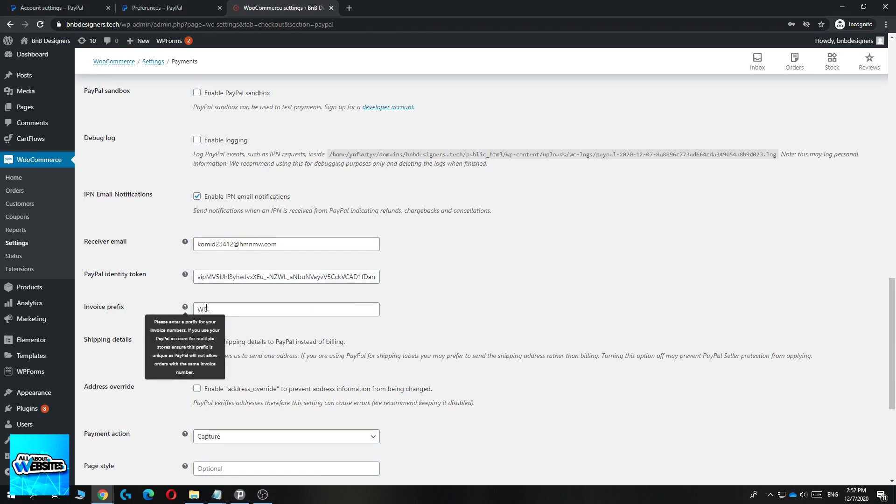
scroll(185, 306, "down", 1)
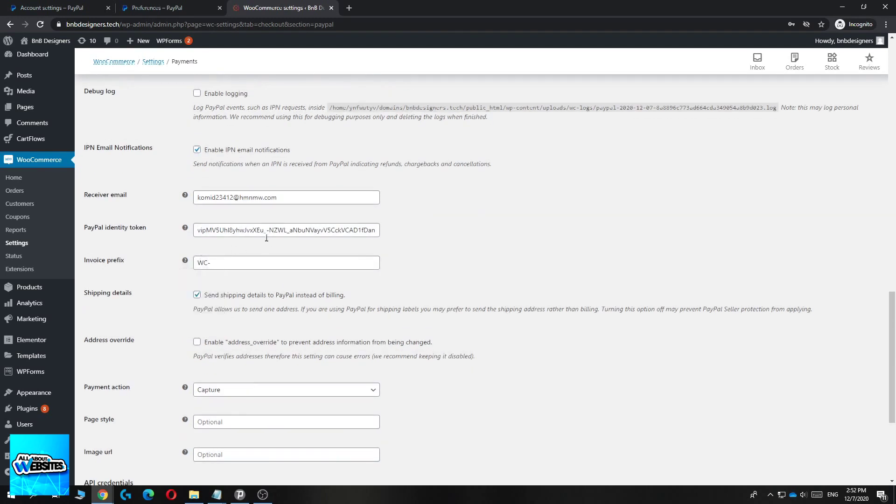
scroll(186, 233, "down", 1)
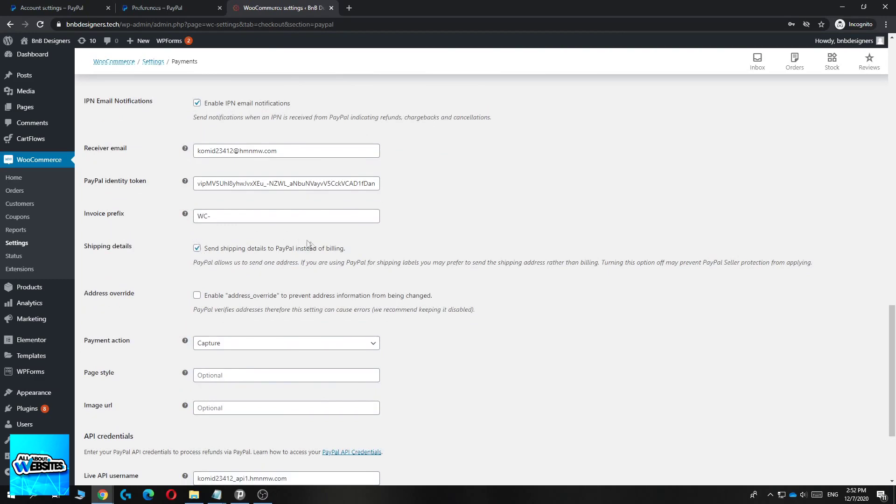
left_click_drag(357, 248, 207, 250)
left_click(150, 259)
scroll(152, 259, "down", 2)
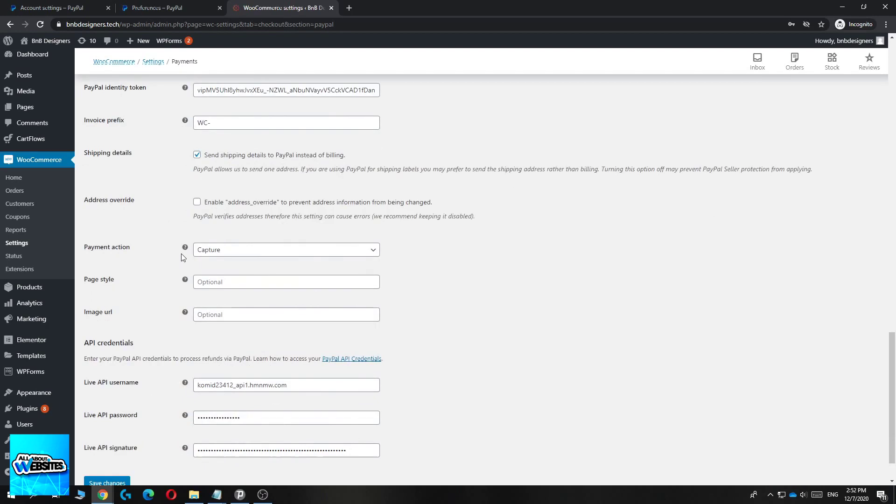
left_click(212, 252)
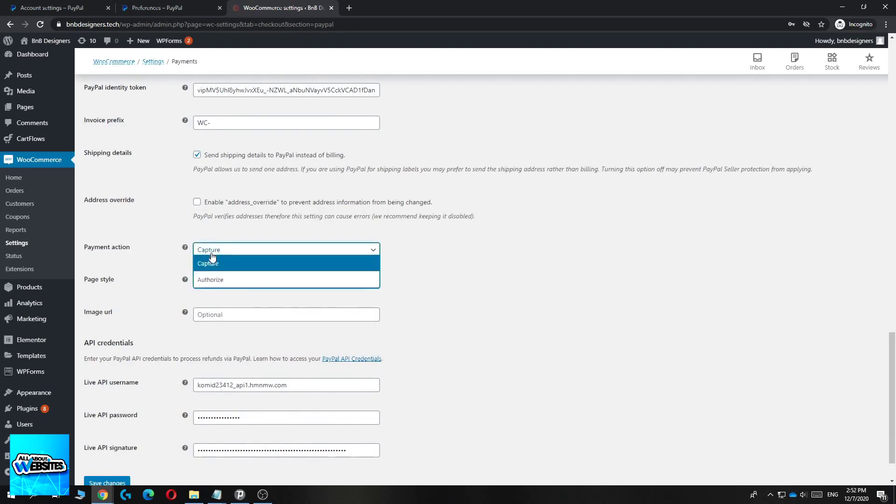
left_click(140, 266)
left_click(223, 250)
left_click(217, 263)
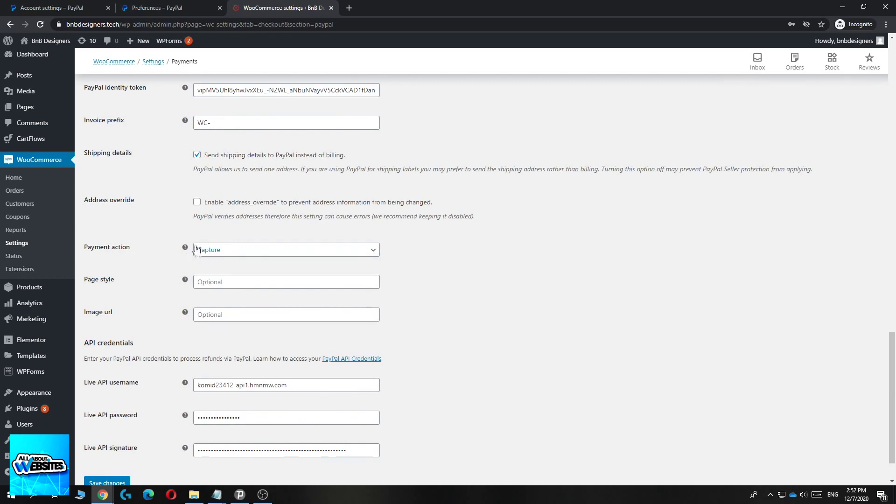
left_click(185, 279)
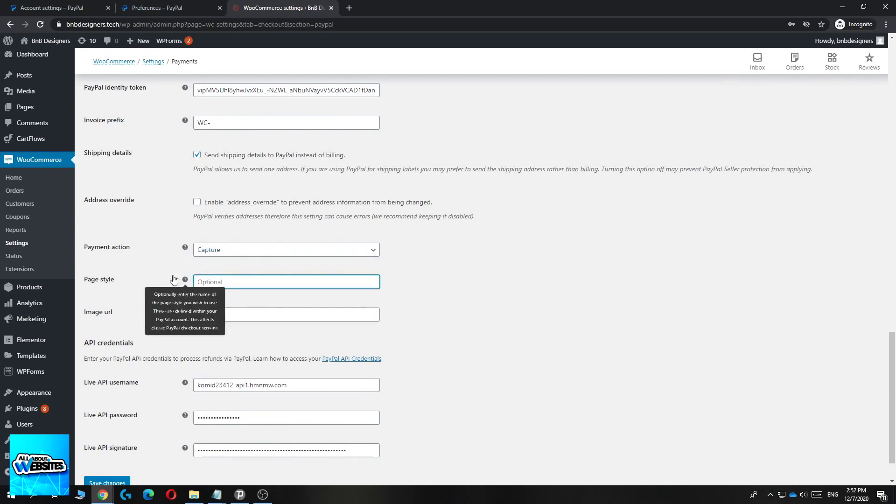
left_click(148, 262)
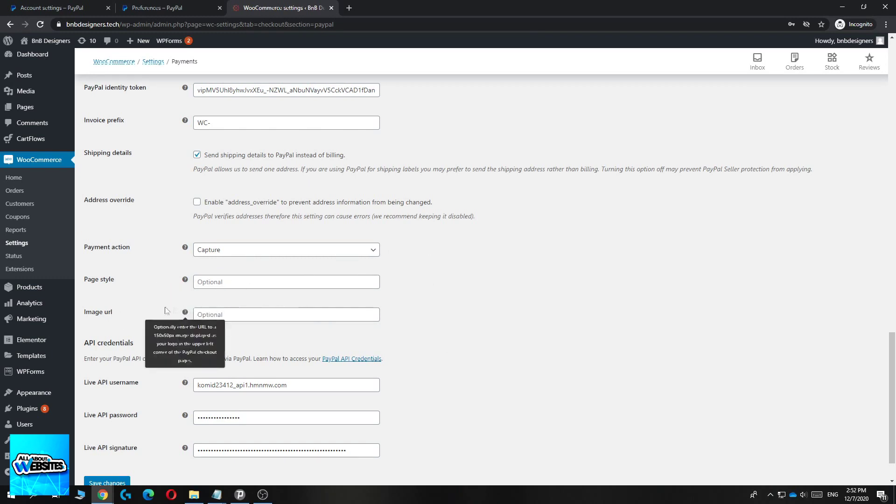
scroll(289, 140, "up", 6)
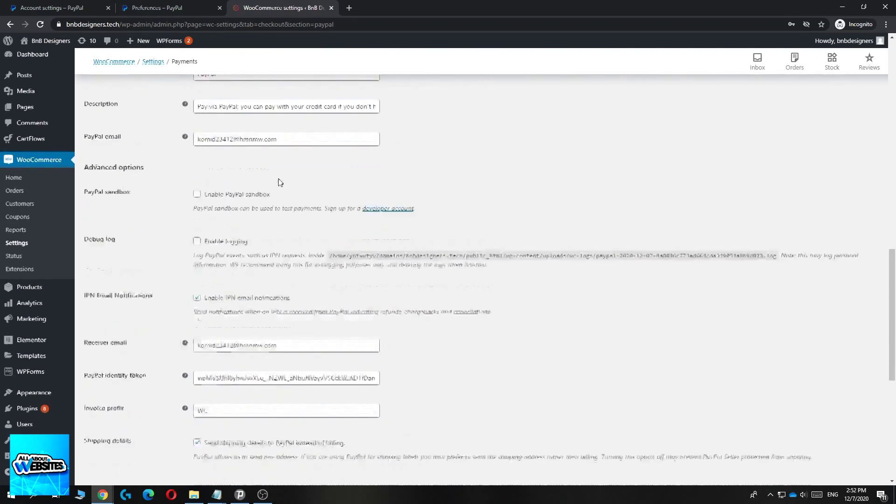
scroll(275, 180, "down", 7)
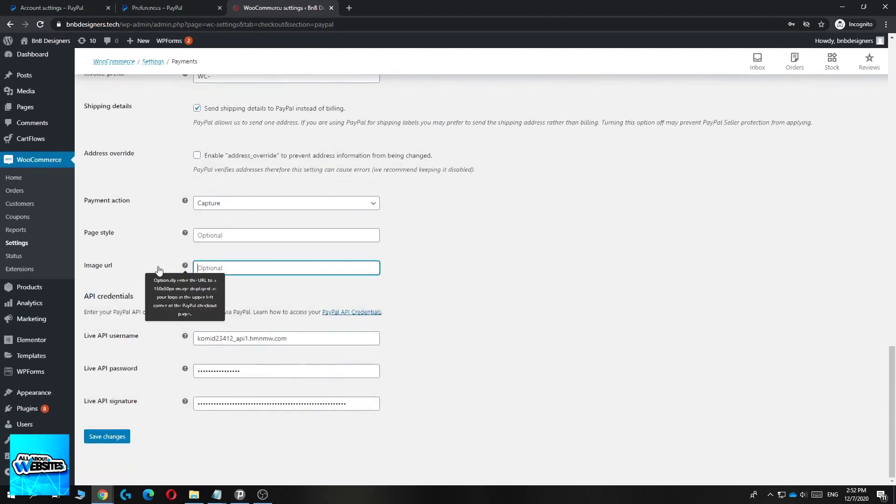
left_click(139, 271)
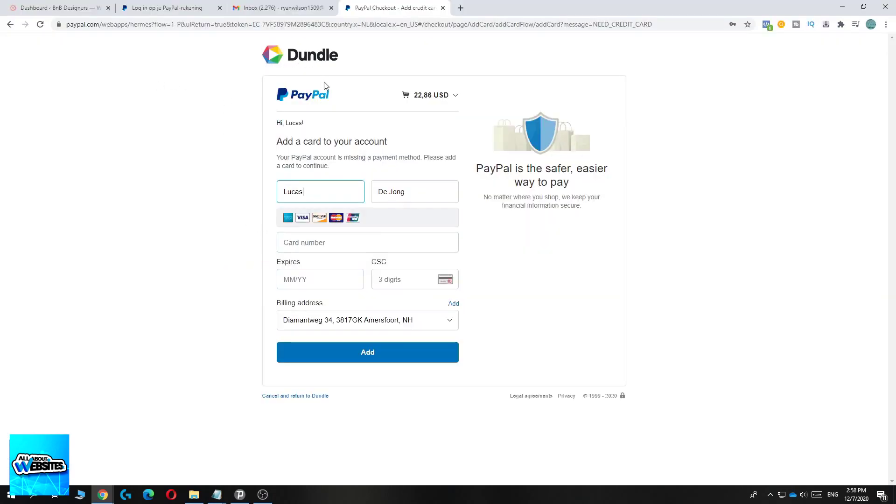
left_click(341, 63)
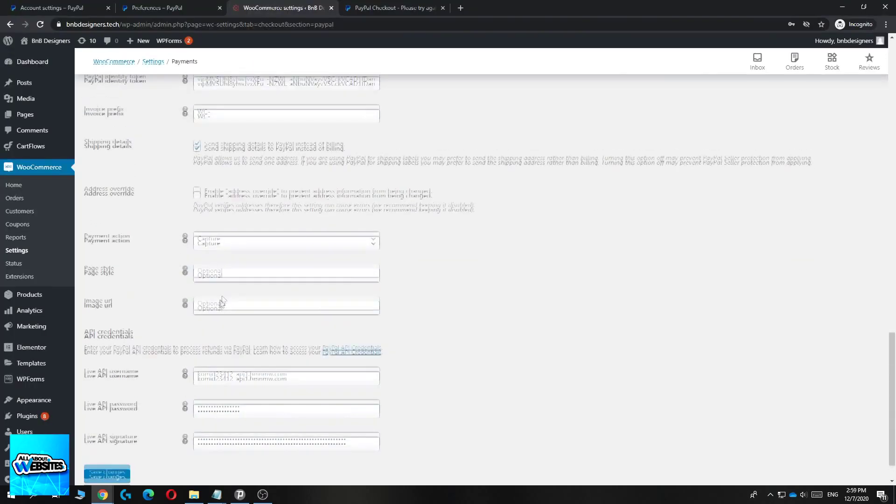
left_click(220, 314)
left_click(185, 312)
left_click(216, 314)
left_click(142, 313)
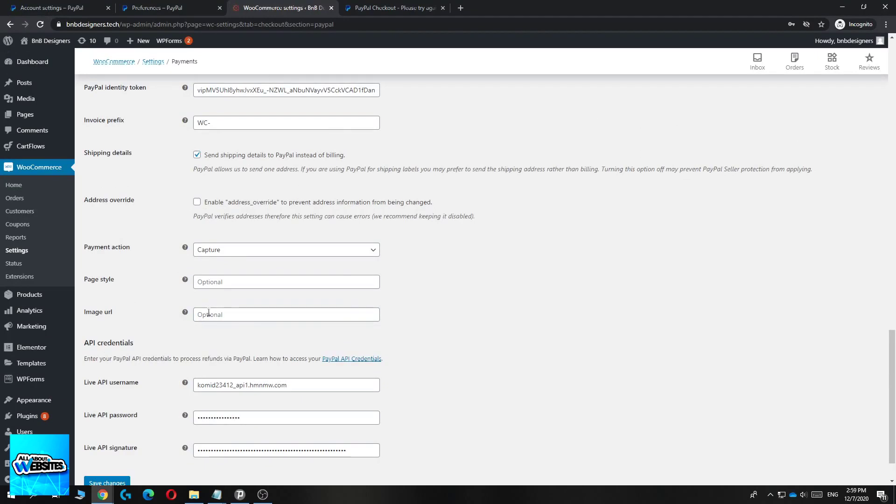
- Review the PayPal checkout error page, then save the WooCommerce PayPal settings
left_click(389, 4)
left_click(301, 8)
scroll(375, 273, "up", 4)
scroll(331, 255, "down", 3)
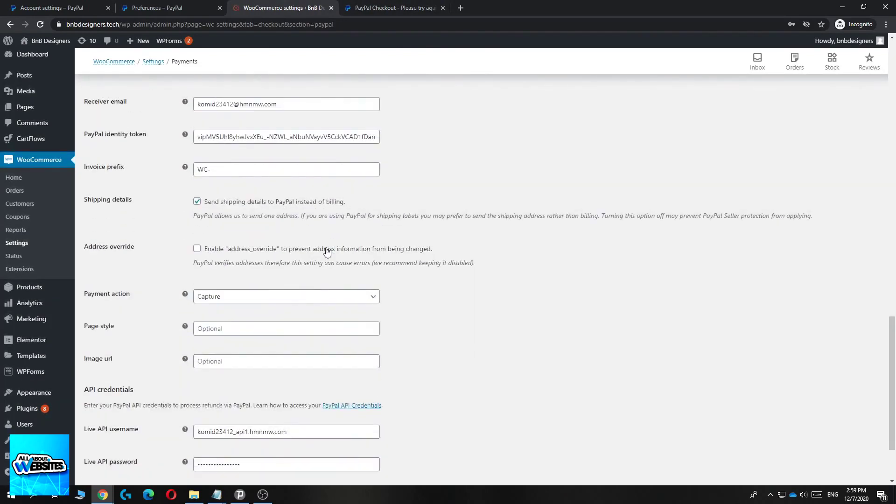
scroll(302, 350, "down", 2)
left_click(104, 436)
scroll(262, 319, "up", 3)
scroll(256, 310, "down", 3)
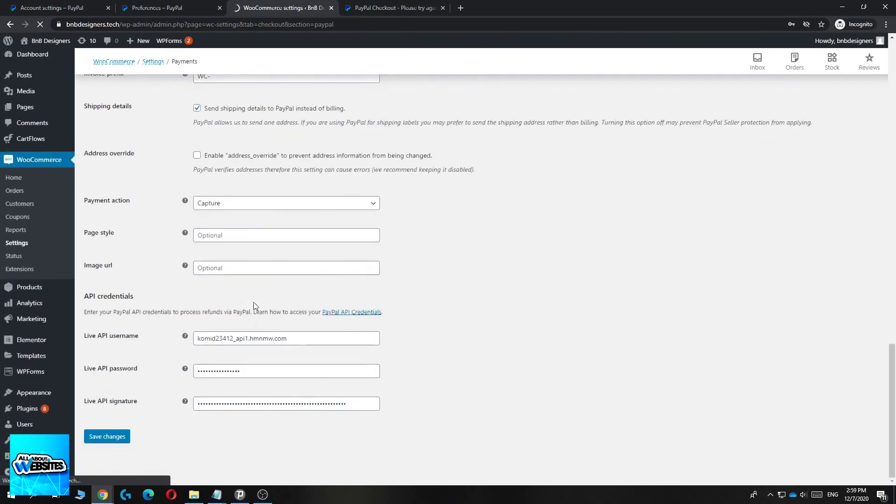
scroll(233, 293, "up", 2)
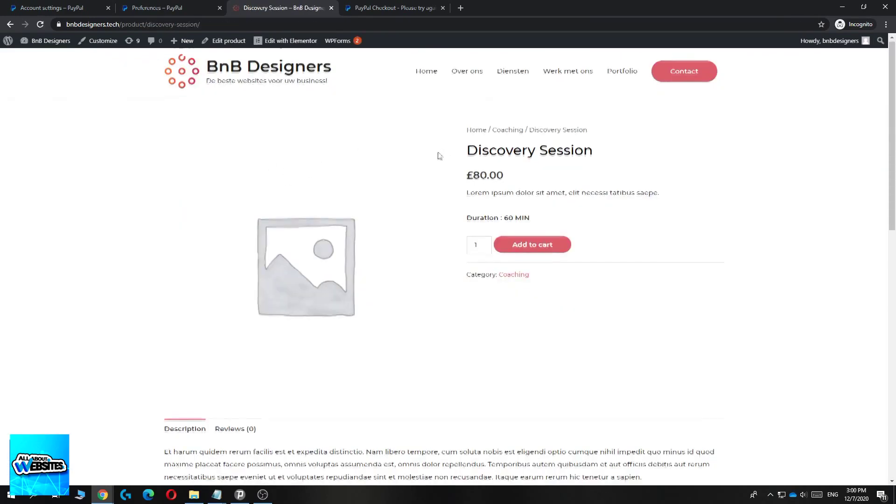
scroll(469, 150, "down", 2)
scroll(469, 150, "up", 2)
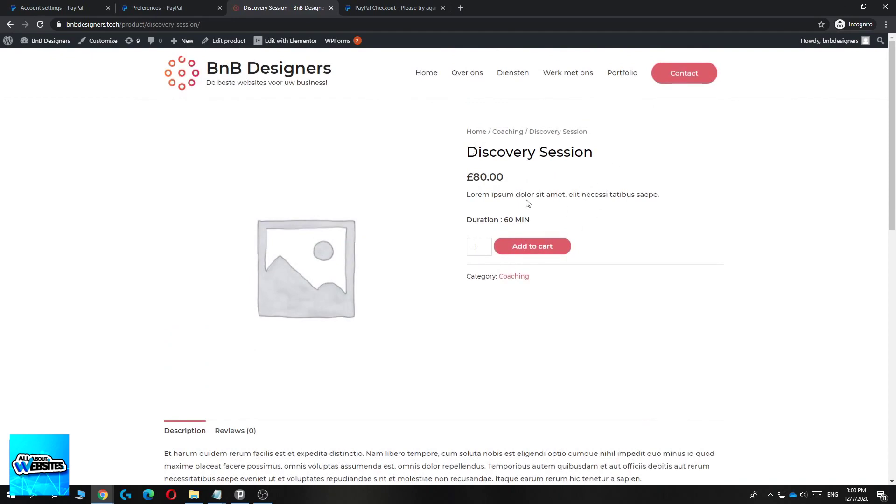
- Add the Discovery Session to the cart and proceed from the cart to checkout
left_click(533, 247)
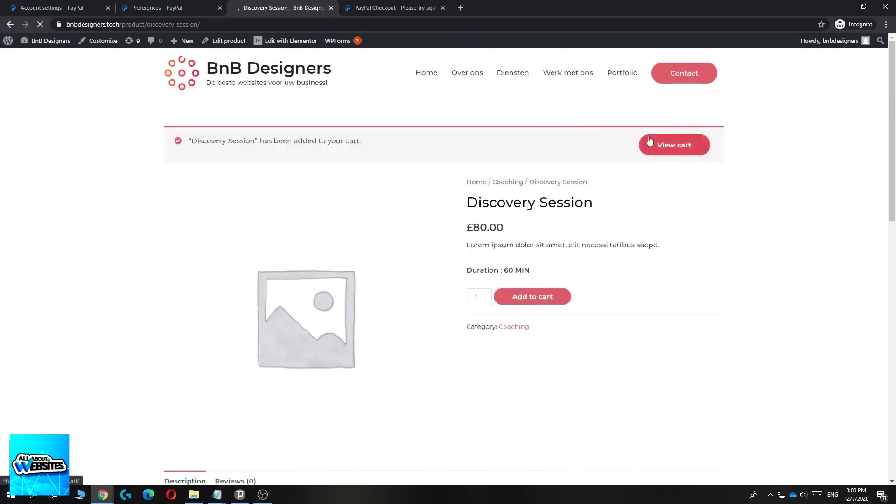
left_click(643, 150)
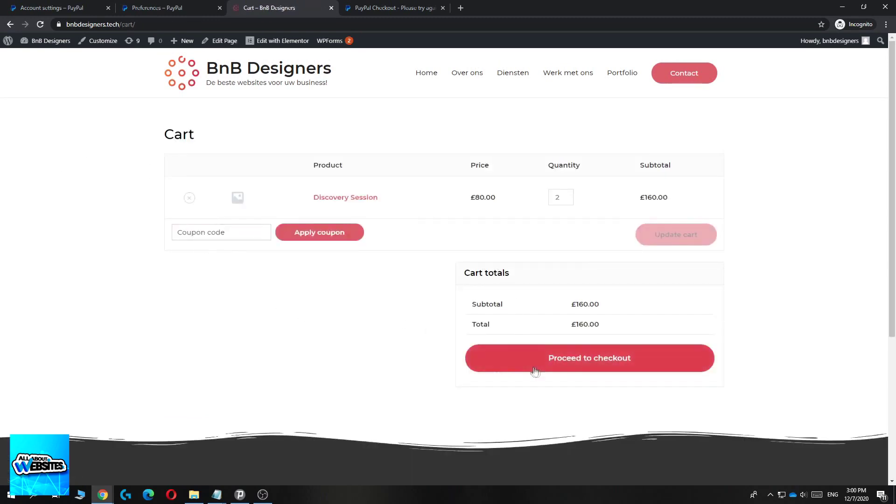
left_click(566, 367)
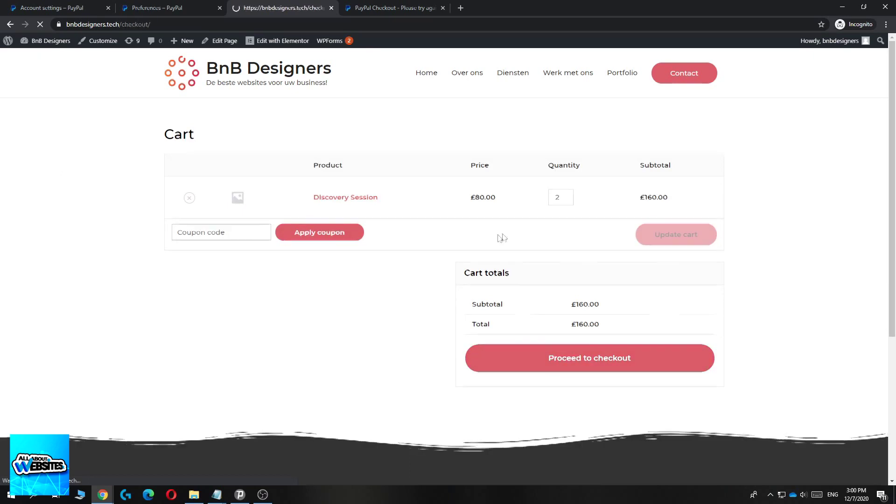
scroll(338, 246, "down", 2)
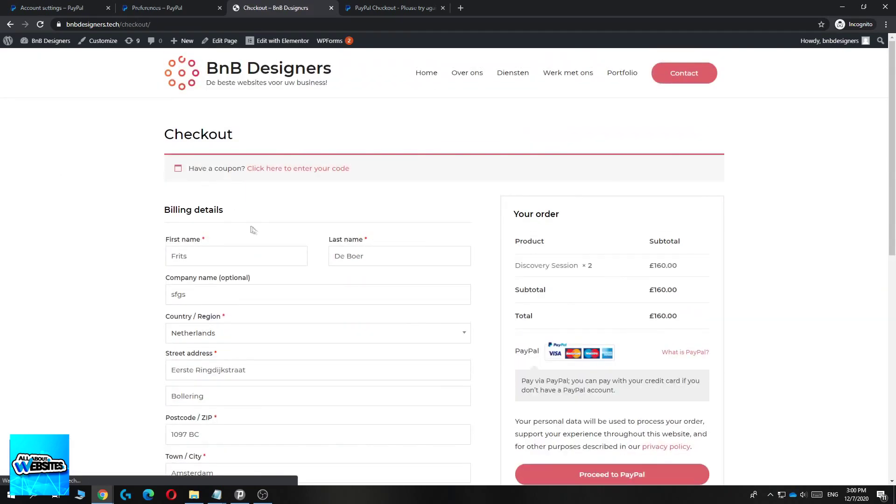
scroll(513, 252, "down", 3)
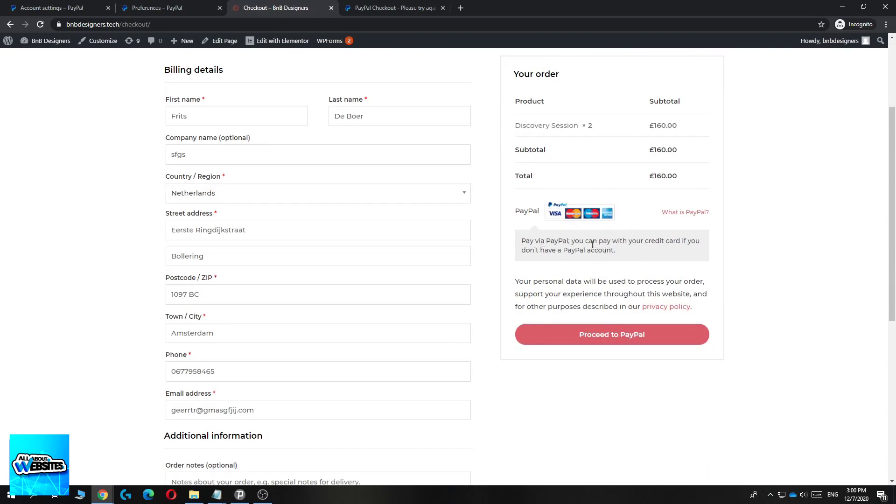
- Confirm checkout offers PayPal with its description, then return to the WooCommerce PayPal settings
left_click_drag(616, 253, 539, 261)
left_click(537, 266)
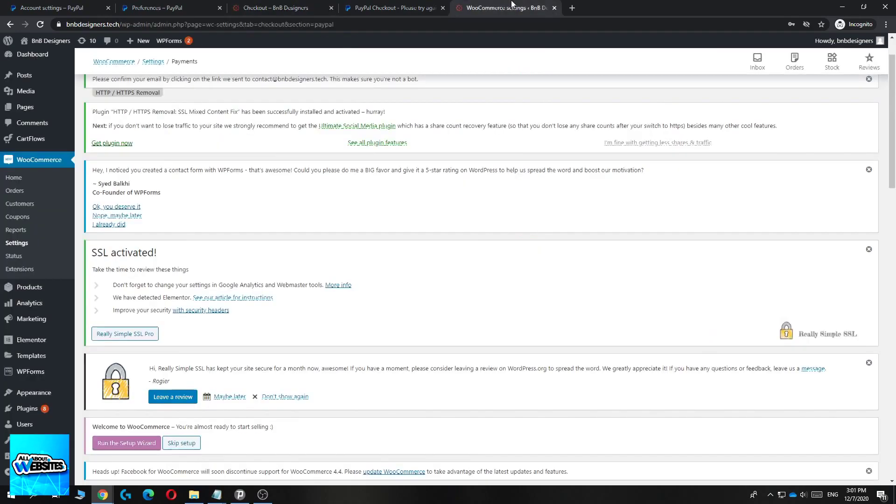
left_click(501, 8)
scroll(294, 292, "down", 7)
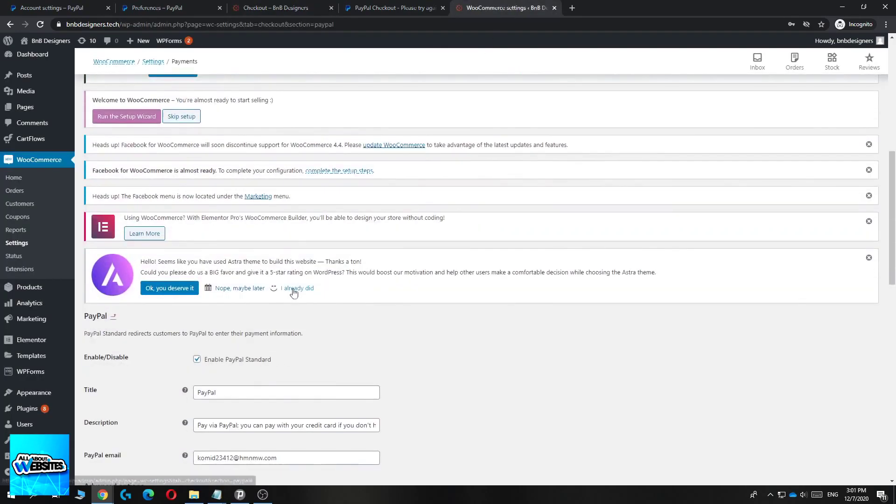
scroll(294, 293, "down", 3)
left_click_drag(196, 285, 390, 294)
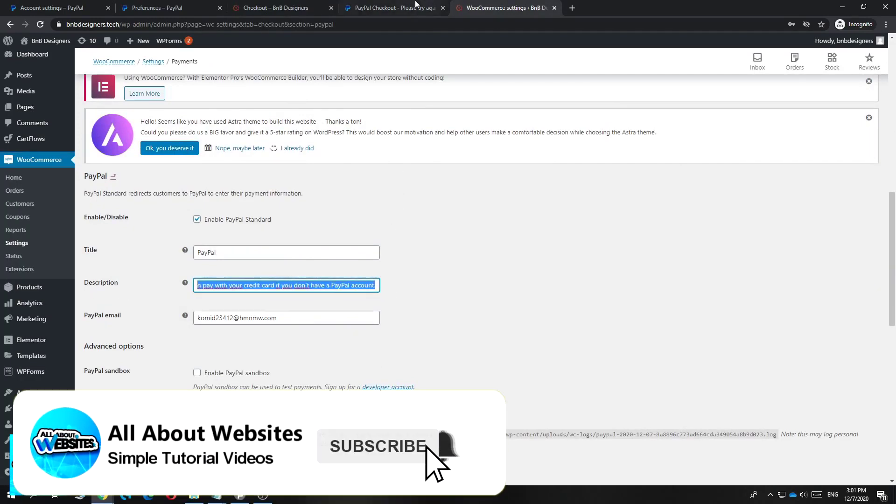
left_click(415, 3)
key("ctrl+shift+Tab")
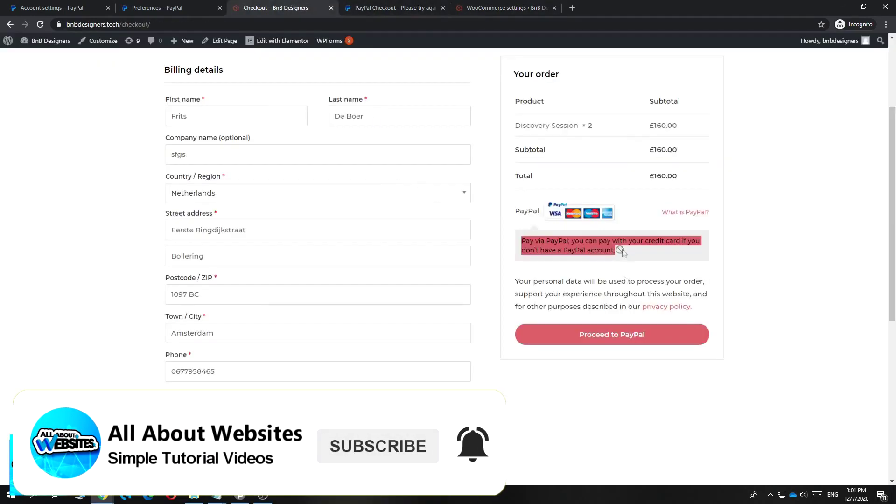
left_click(590, 251)
left_click(508, 8)
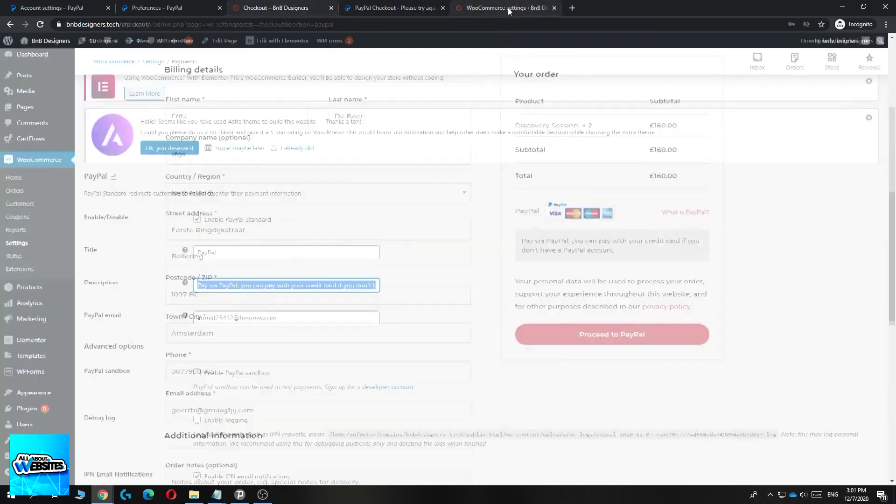
left_click(304, 267)
left_click(294, 7)
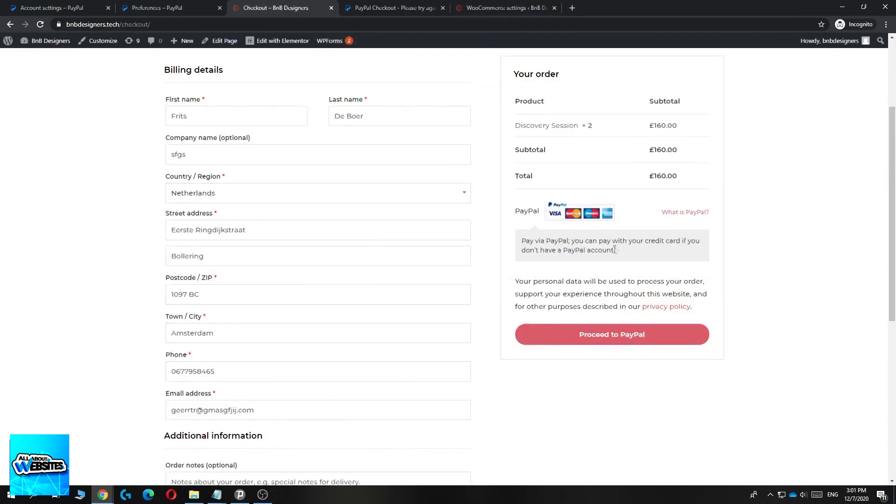
left_click_drag(610, 254, 522, 241)
double_click(528, 211)
left_click_drag(663, 219, 707, 213)
left_click(651, 272)
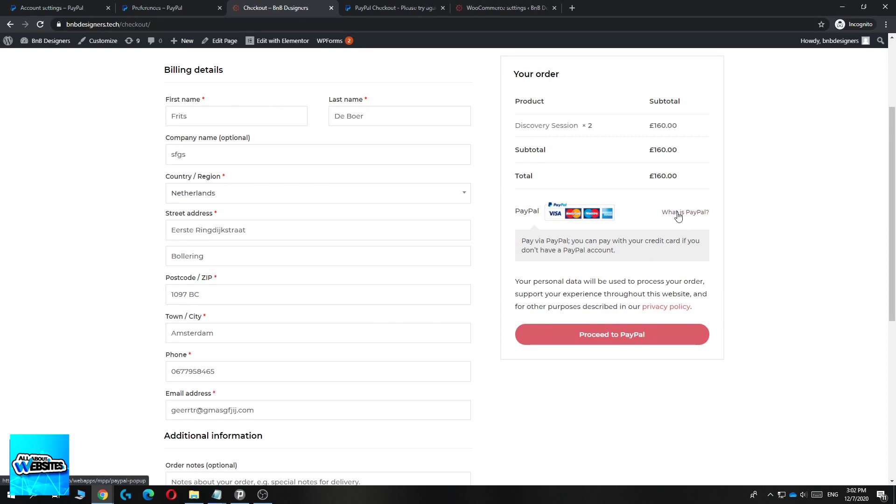
left_click(502, 8)
scroll(359, 186, "down", 2)
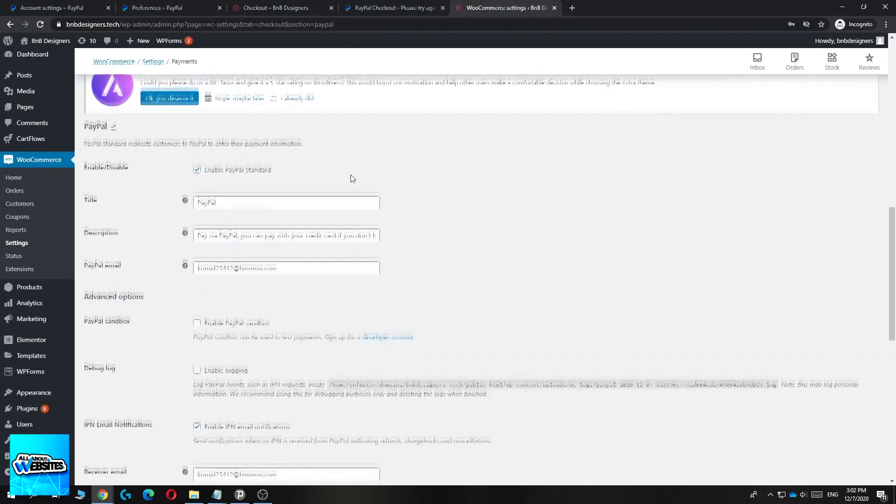
scroll(238, 202, "down", 2)
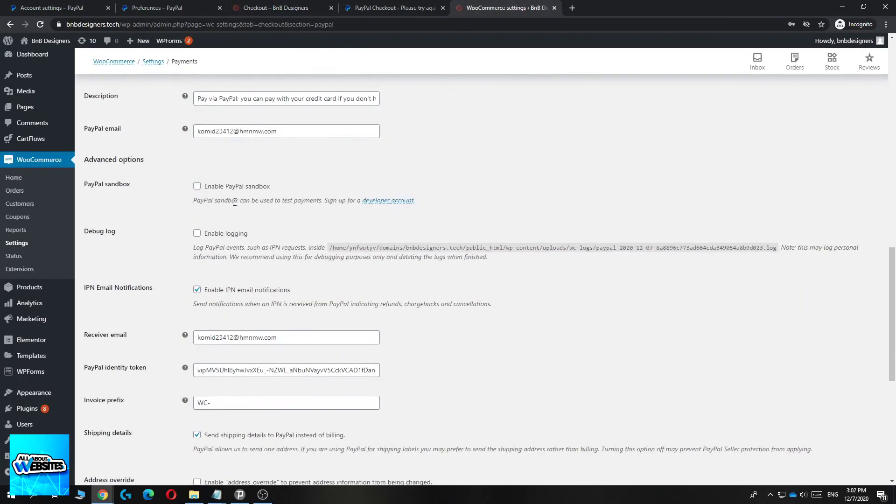